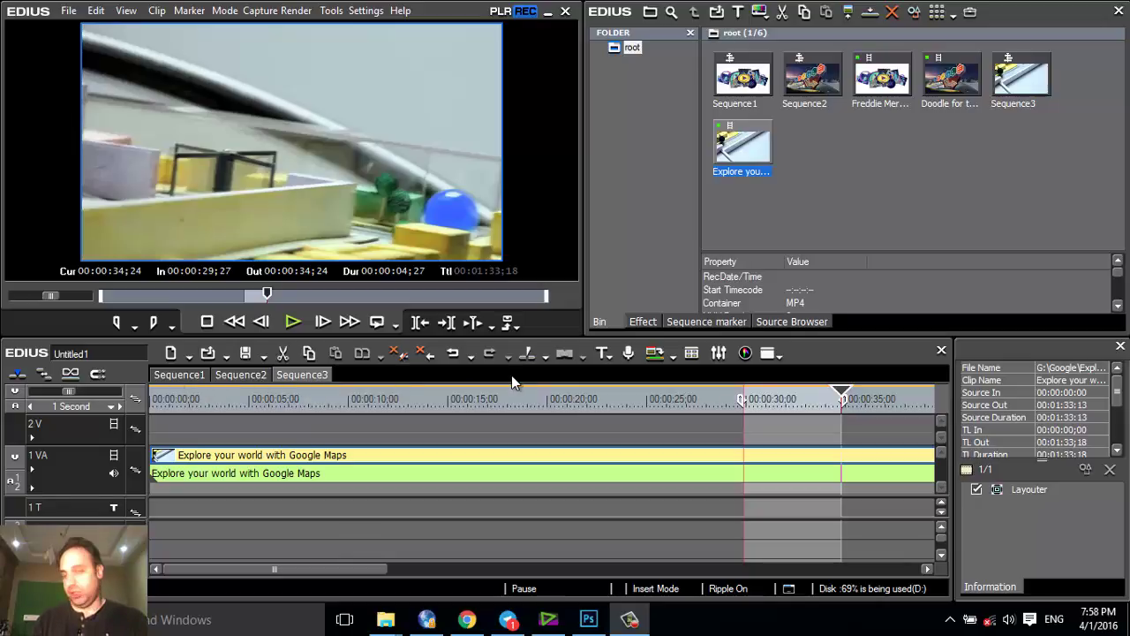
{"action": "left_click", "coordinate": [73, 13]}
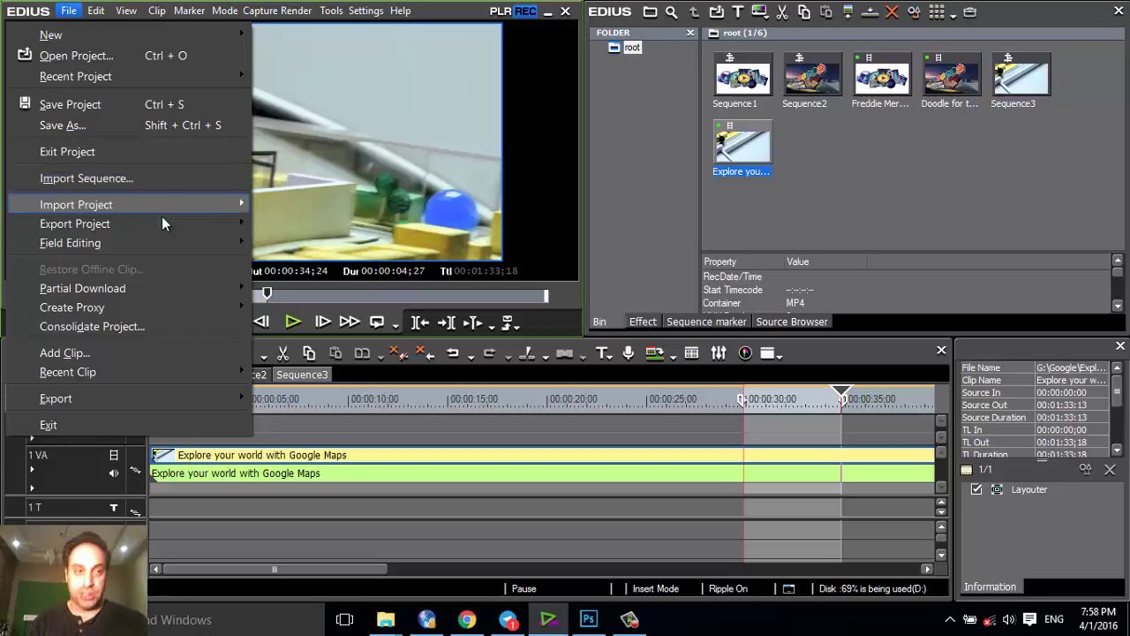
{"action": "mouse_move", "coordinate": [156, 204]}
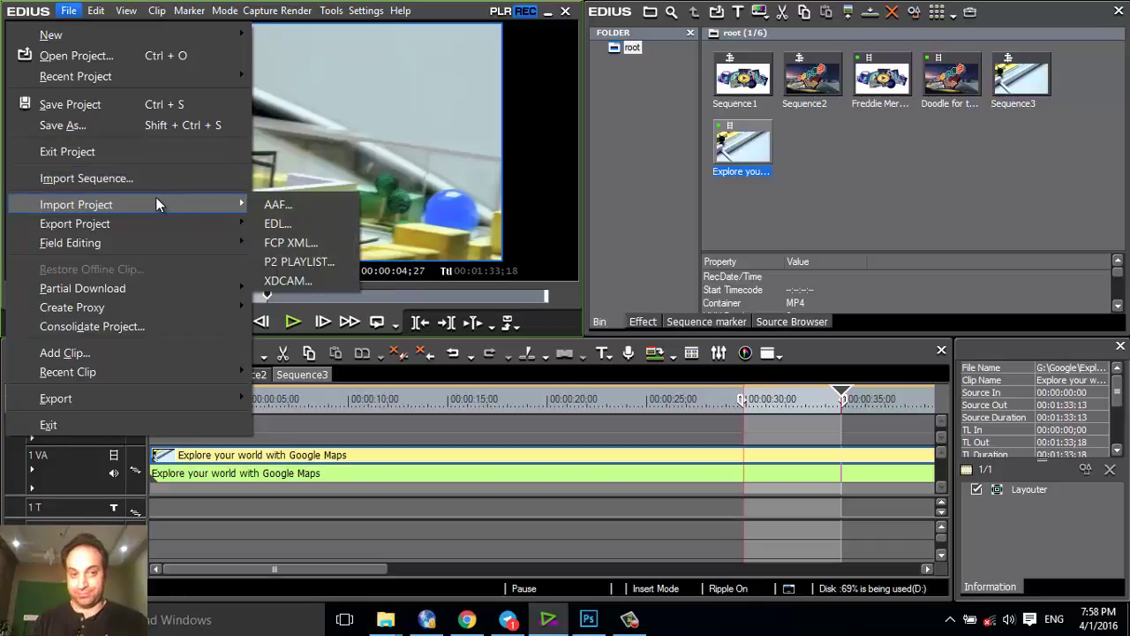
{"action": "left_click", "coordinate": [435, 375]}
Step: Preview Sequence1 and choose the Uncompressed RGB AVI exporter for adding it to the batch export
{"action": "left_click", "coordinate": [167, 377]}
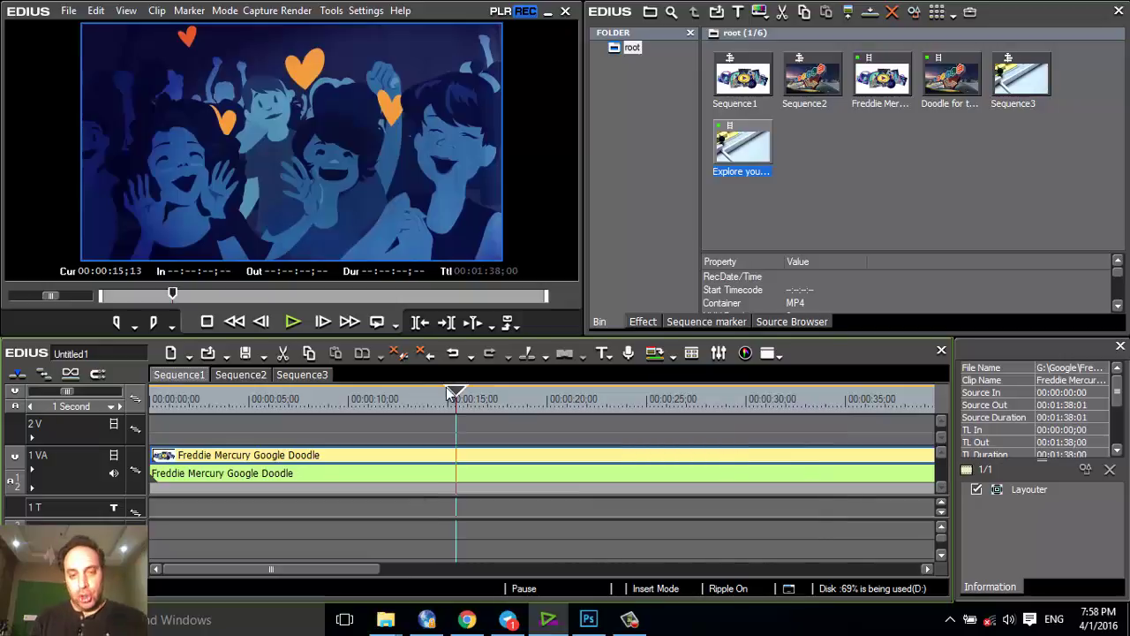
{"action": "left_click_drag", "start_coordinate": [150, 397], "coordinate": [817, 418]}
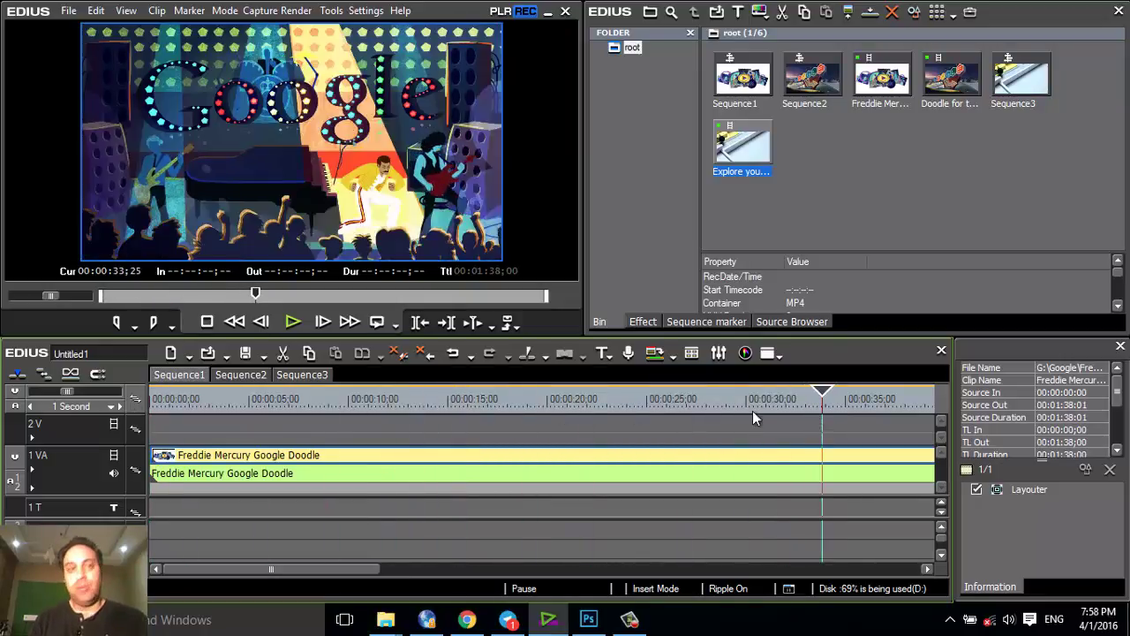
{"action": "left_click", "coordinate": [71, 12]}
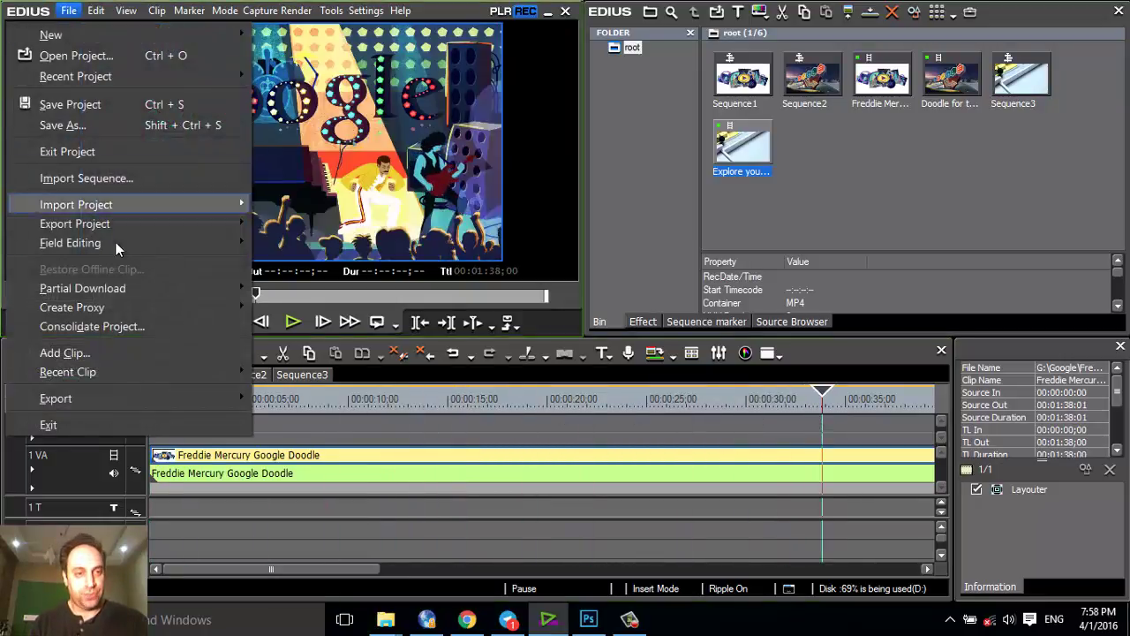
{"action": "mouse_move", "coordinate": [128, 392]}
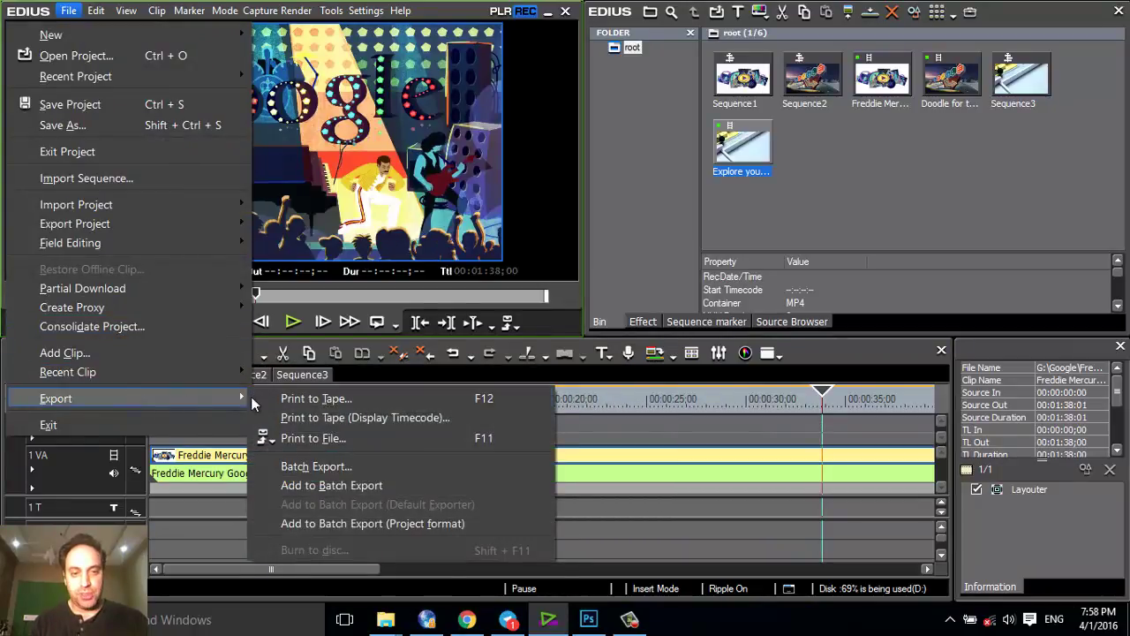
{"action": "left_click", "coordinate": [375, 487]}
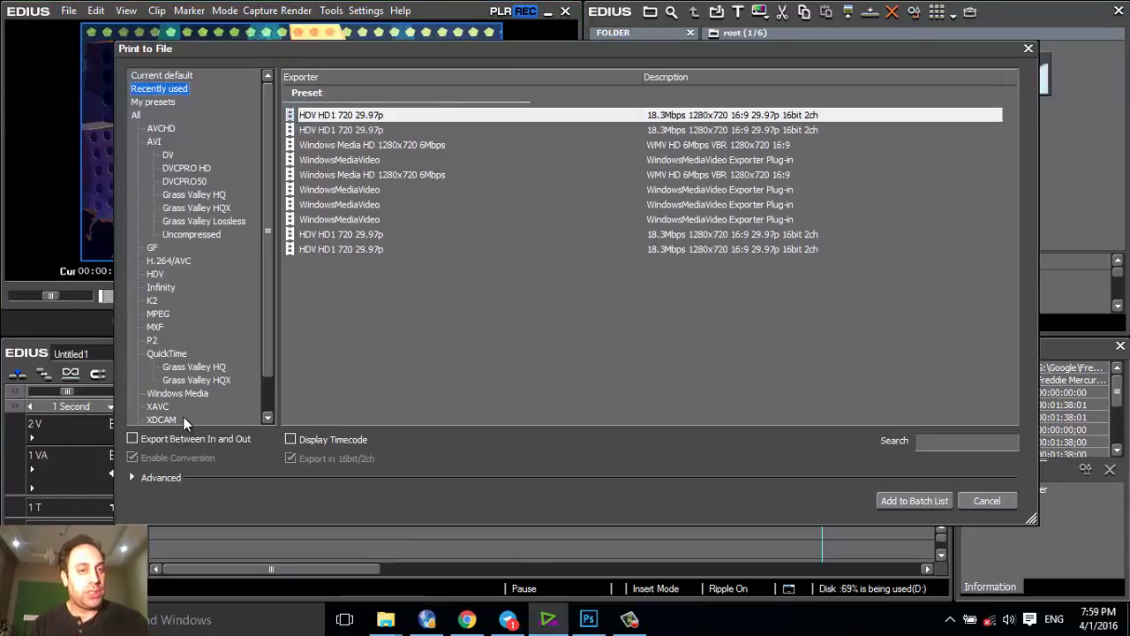
{"action": "left_click", "coordinate": [192, 234]}
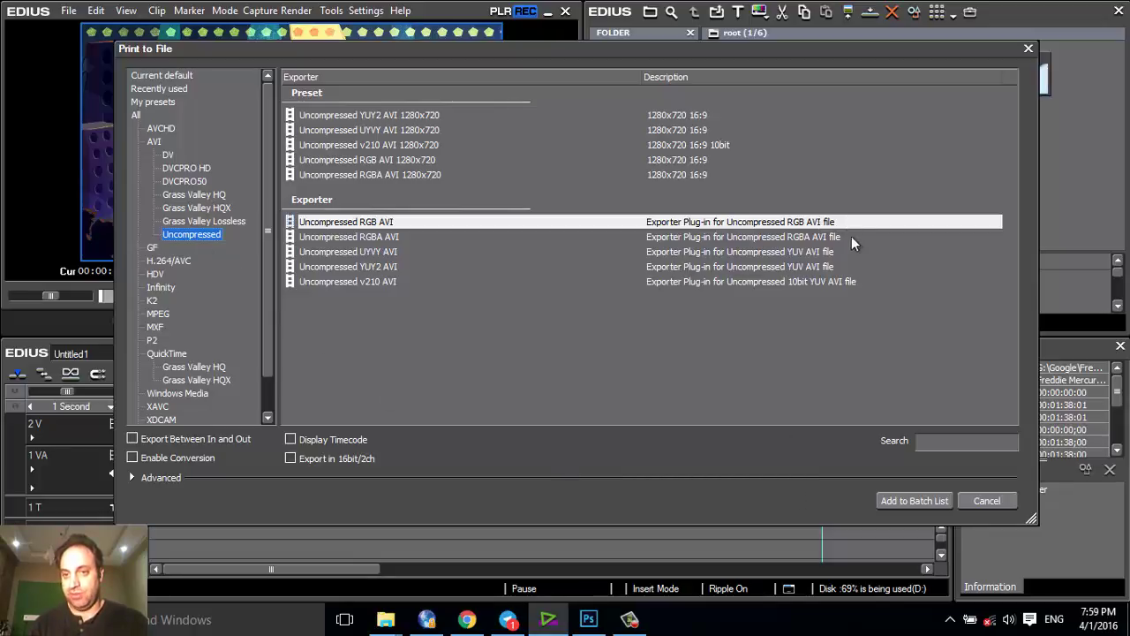
Step: Add the Sequence1 export to the batch list as an AVI file named 1 in the Batch Export folder
{"action": "left_click", "coordinate": [933, 505]}
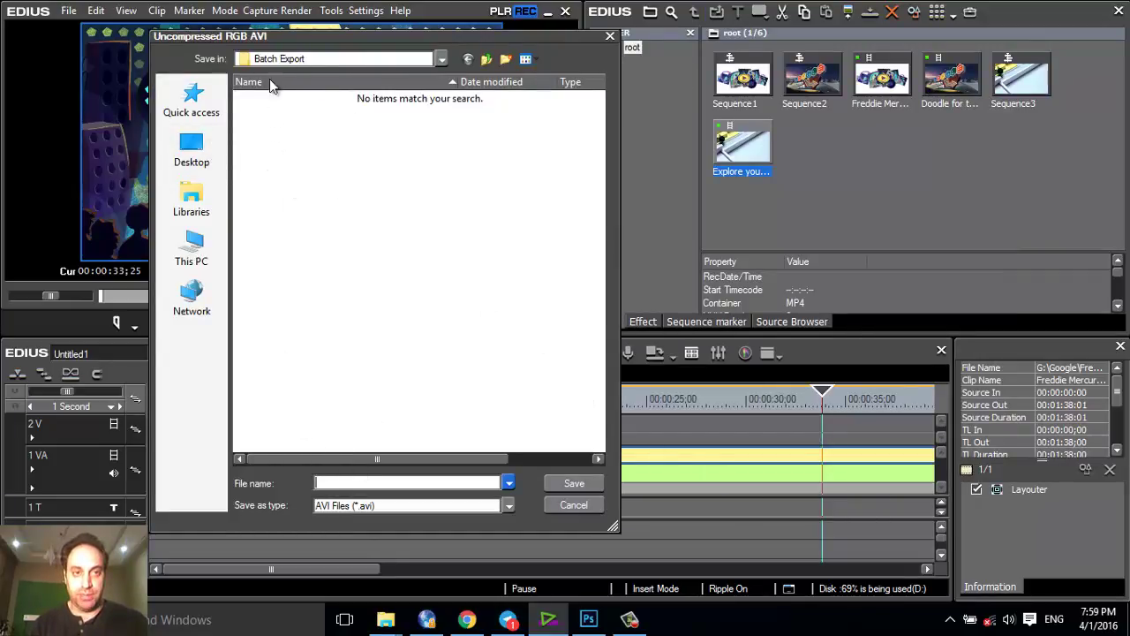
{"action": "type", "text": "1"}
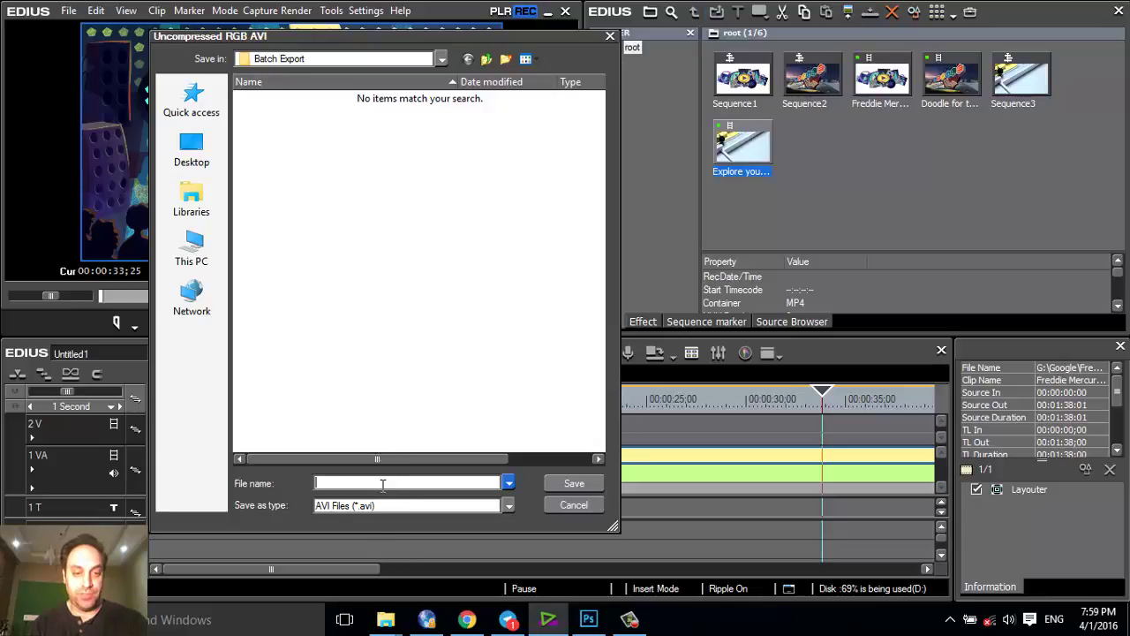
{"action": "left_click", "coordinate": [574, 482]}
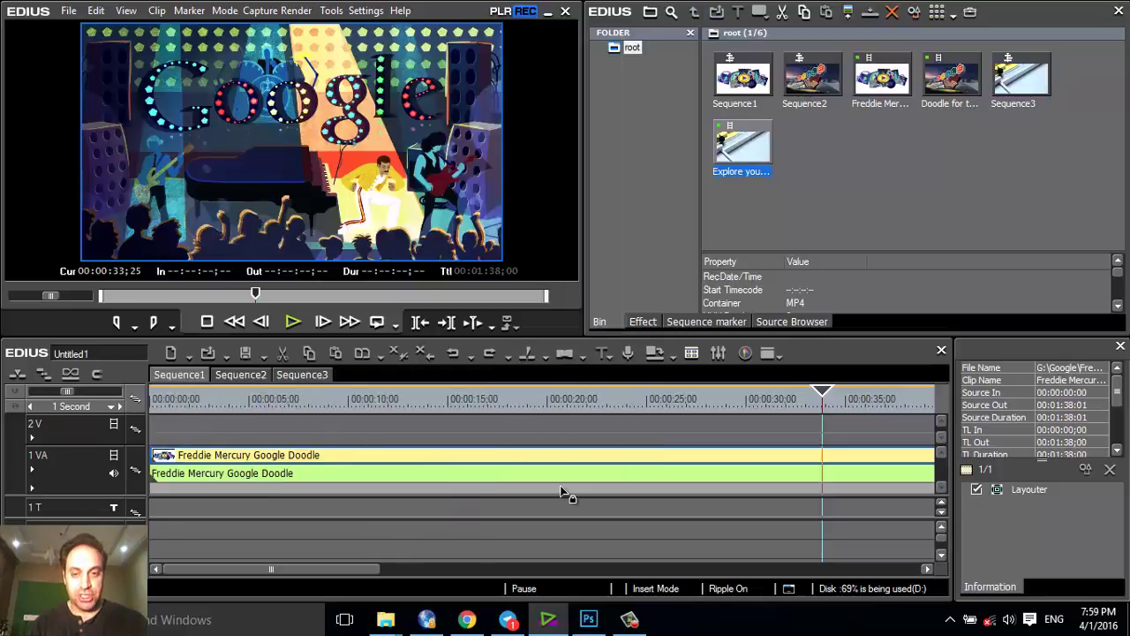
Step: Switch to Sequence2 and add it to the batch export using the MPEG2 Elementary Stream exporter
{"action": "left_click", "coordinate": [240, 376]}
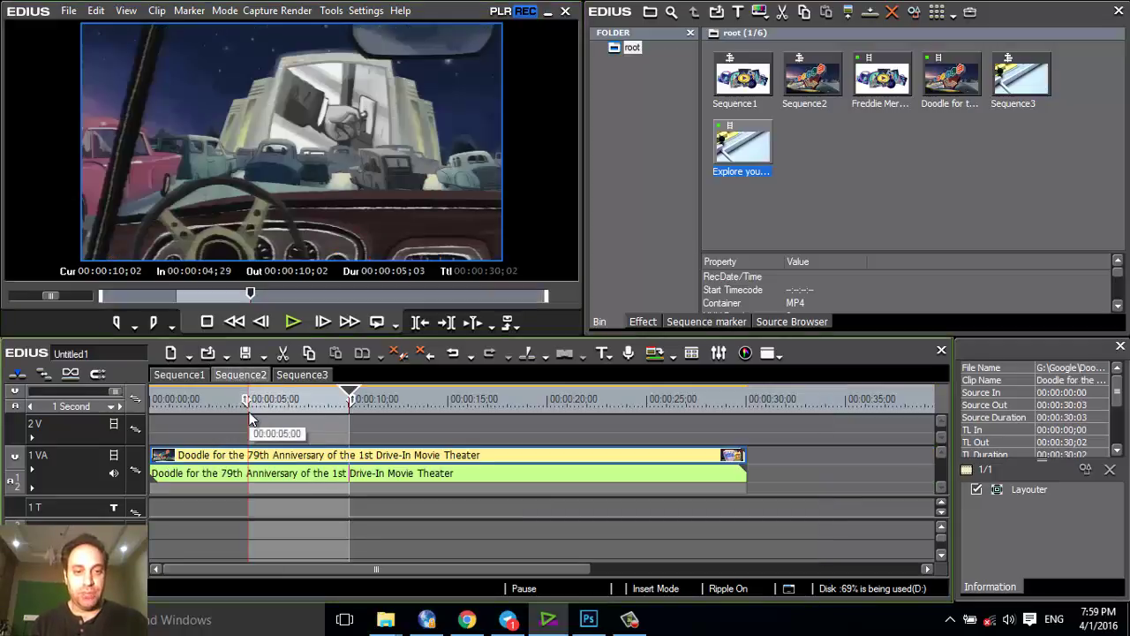
{"action": "mouse_move", "coordinate": [339, 401]}
{"action": "left_mouse_down"}
{"action": "mouse_move", "coordinate": [256, 404]}
{"action": "mouse_move", "coordinate": [351, 409]}
{"action": "left_mouse_up"}
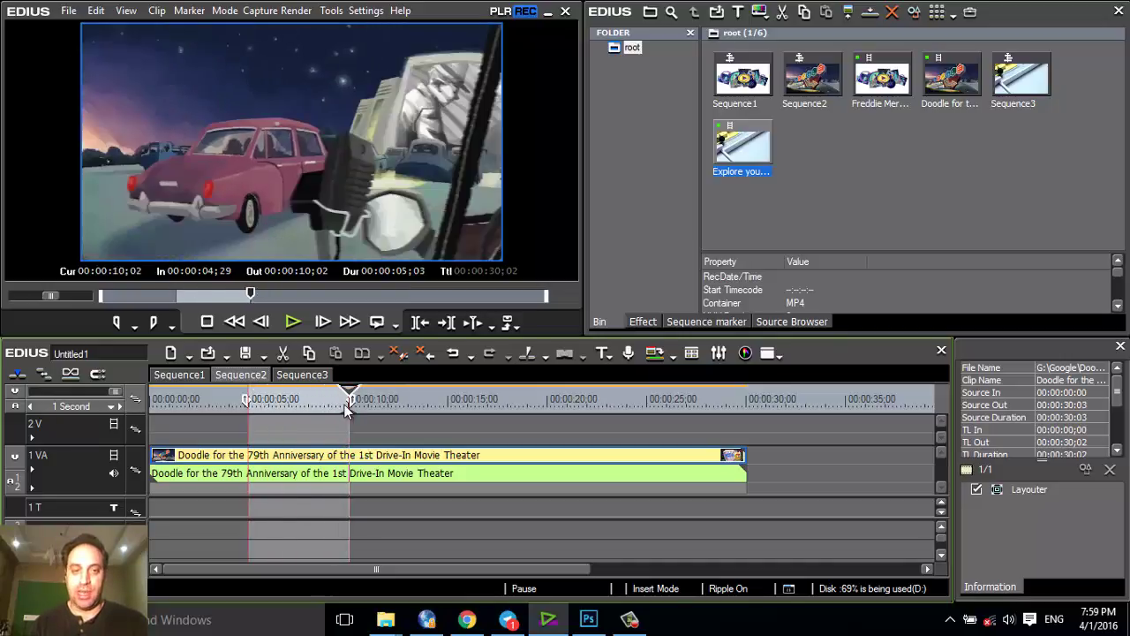
{"action": "left_click", "coordinate": [69, 12]}
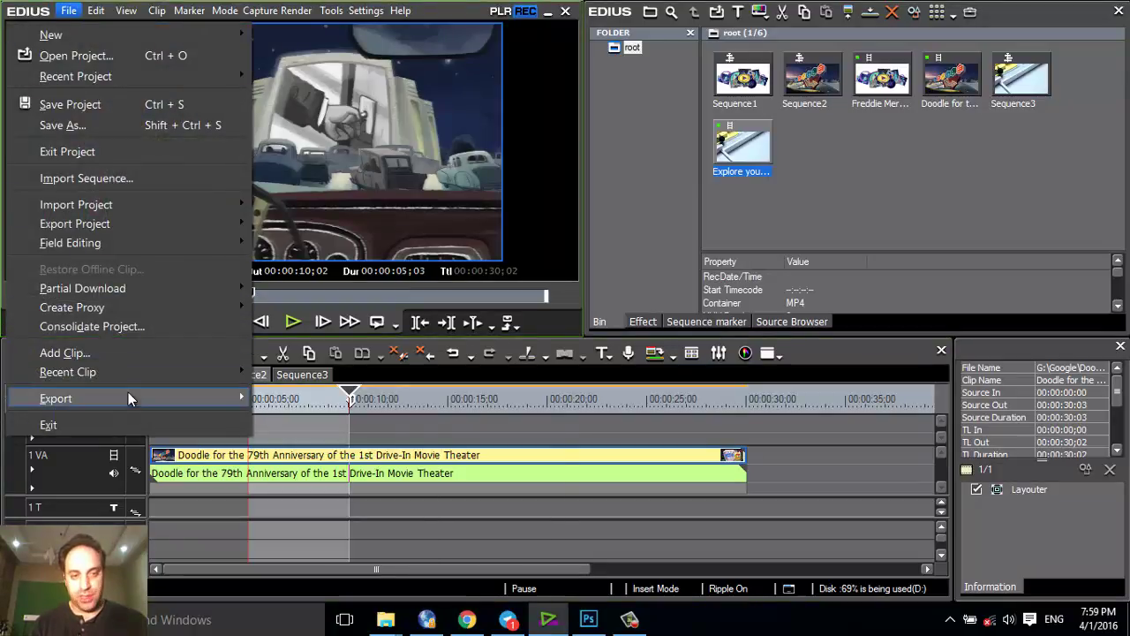
{"action": "mouse_move", "coordinate": [128, 392]}
{"action": "left_click", "coordinate": [348, 485]}
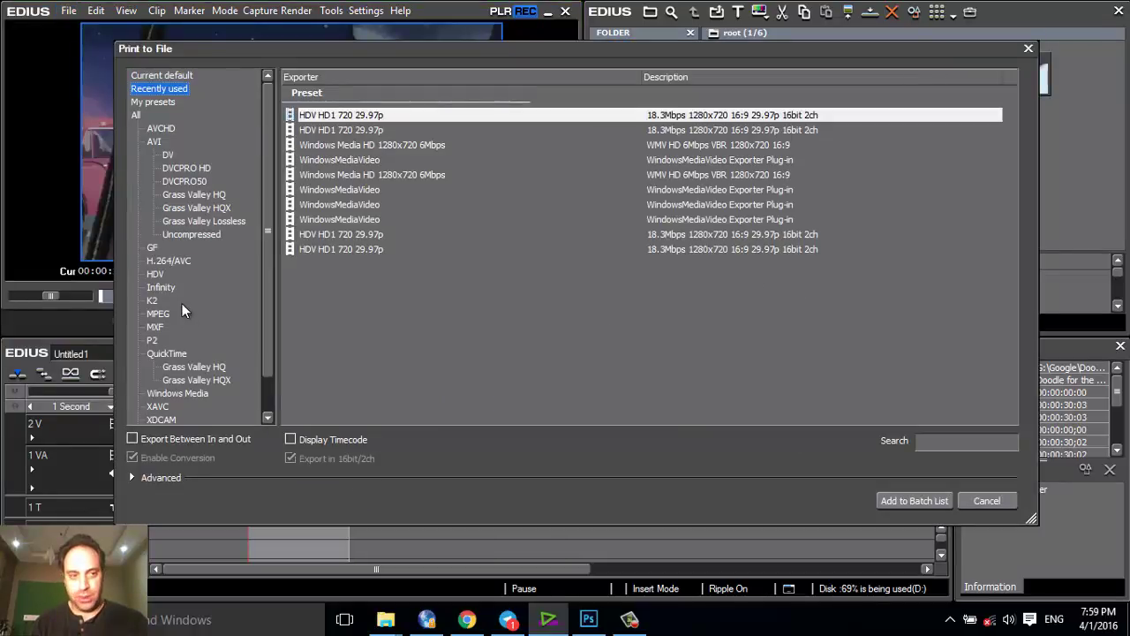
{"action": "left_click", "coordinate": [158, 315]}
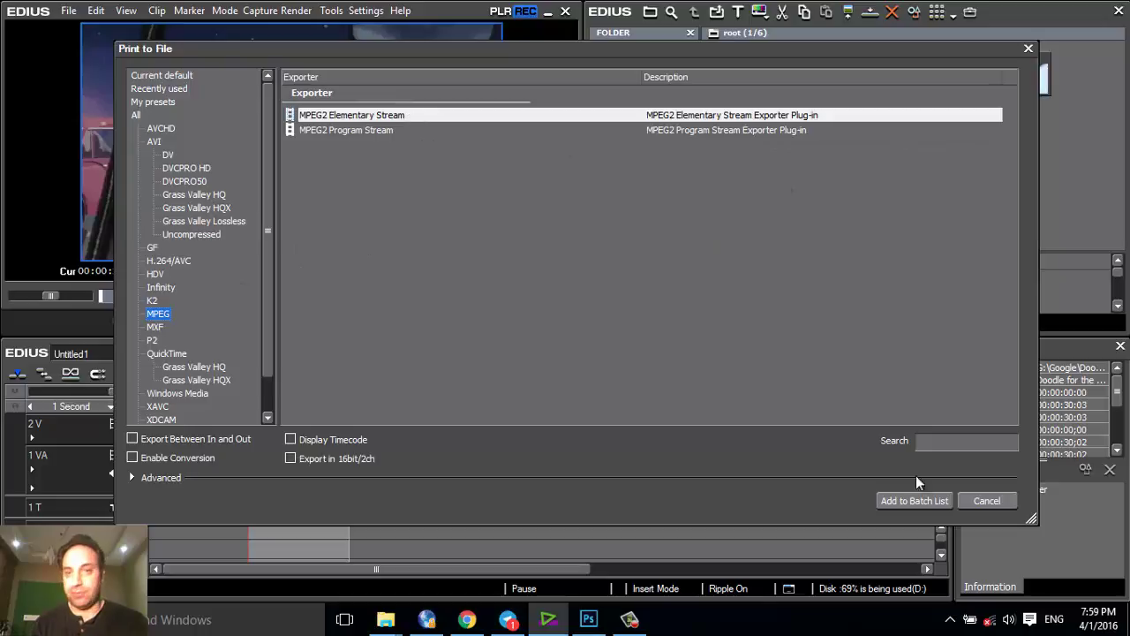
{"action": "left_click", "coordinate": [917, 499]}
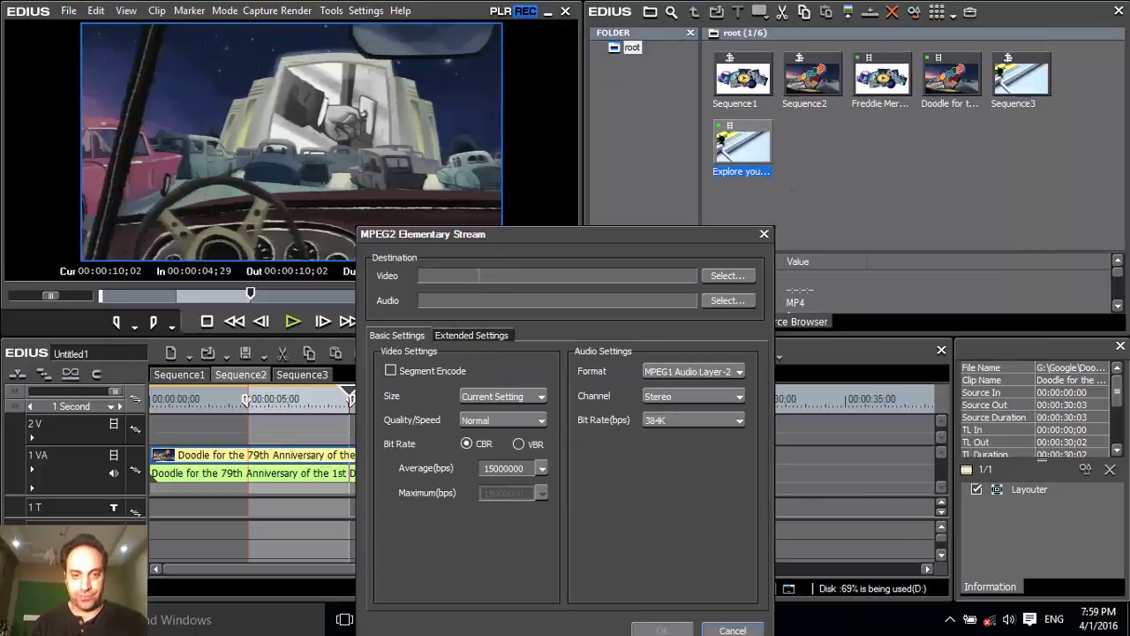
Step: Set the MPEG2 stream's destination file name to 2 in the Batch Export folder and accept the export settings
{"action": "left_click_drag", "start_coordinate": [504, 240], "coordinate": [430, 86]}
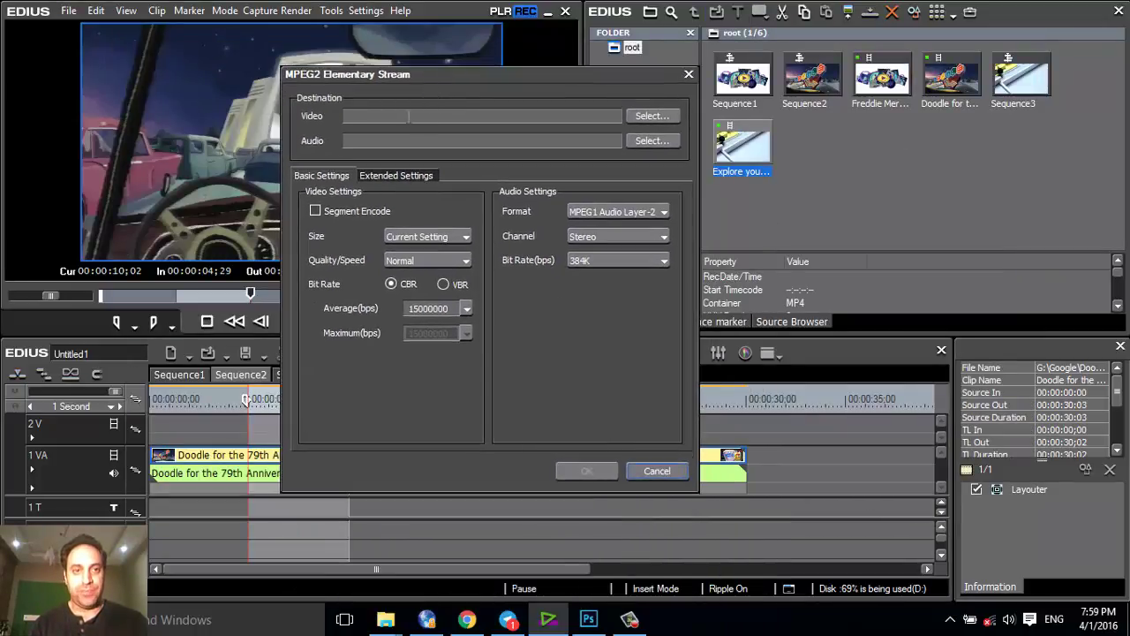
{"action": "left_click", "coordinate": [662, 115]}
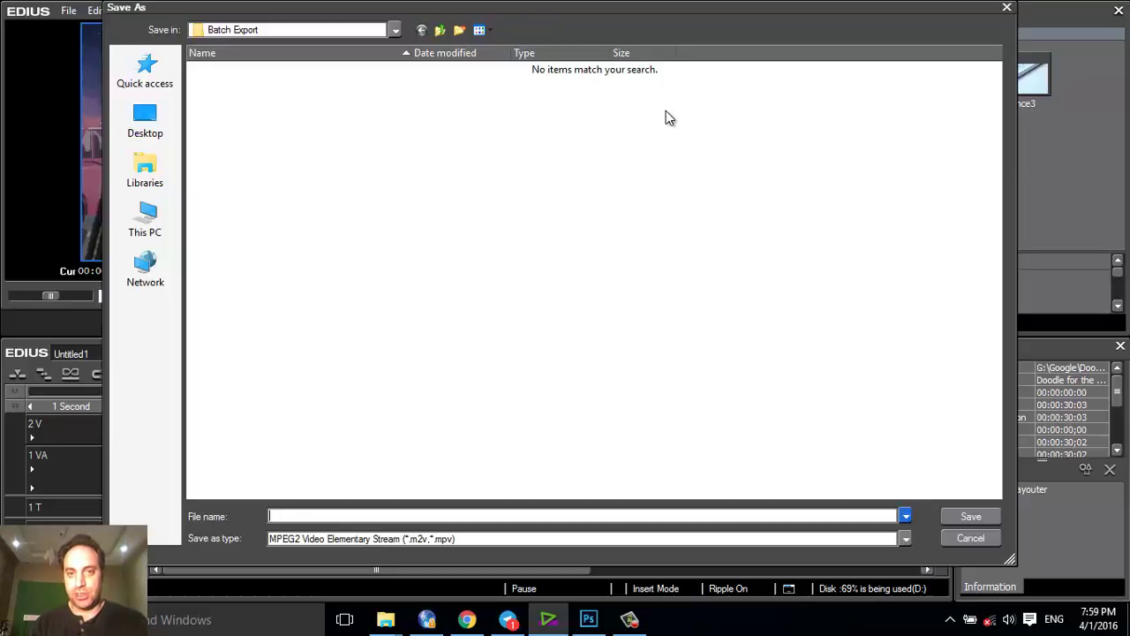
{"action": "left_click", "coordinate": [390, 515]}
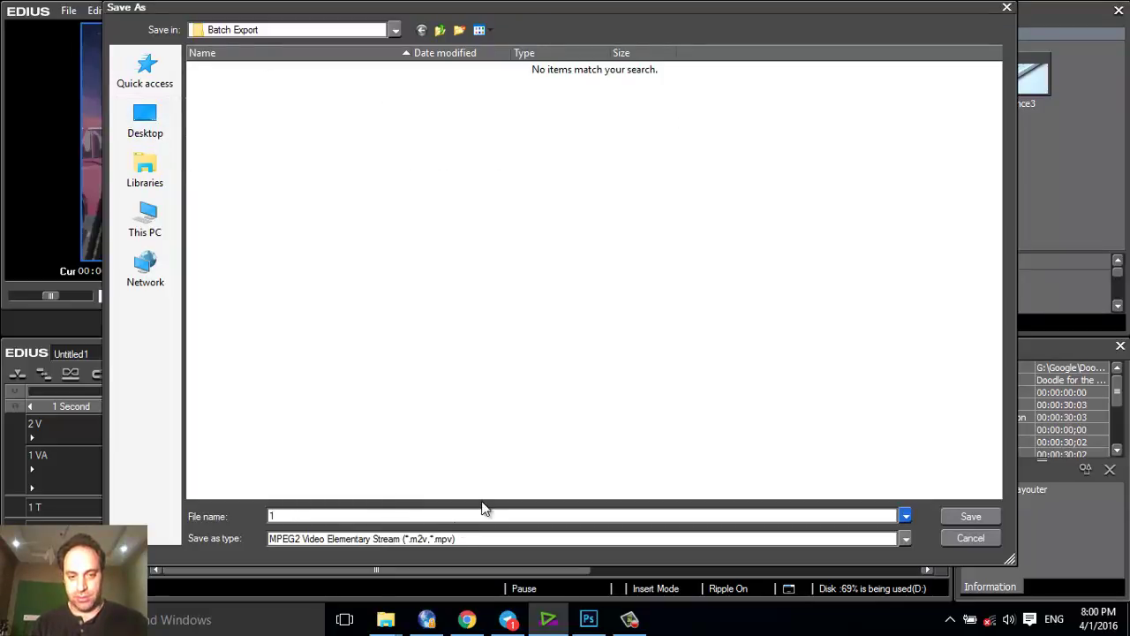
{"action": "type", "text": "2"}
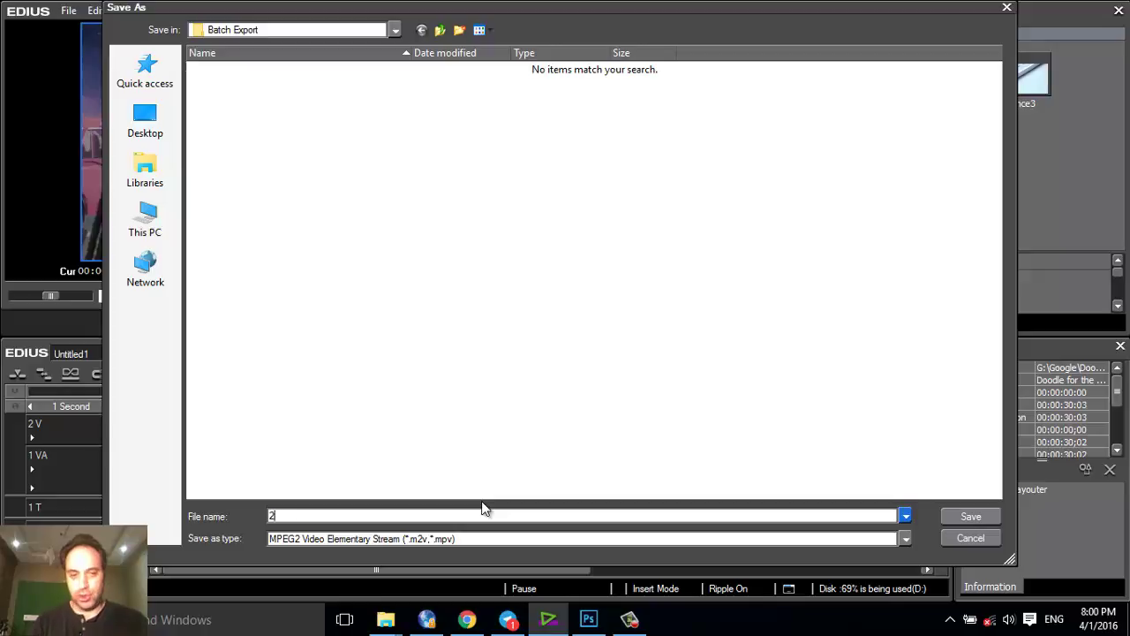
{"action": "left_click", "coordinate": [970, 516]}
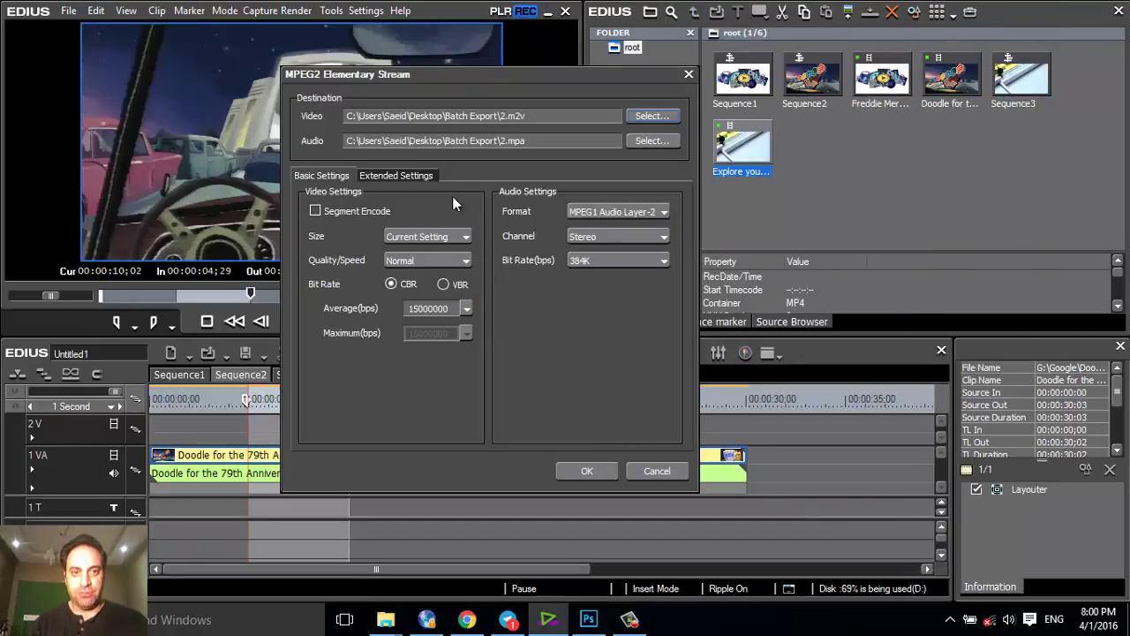
{"action": "left_click", "coordinate": [595, 468]}
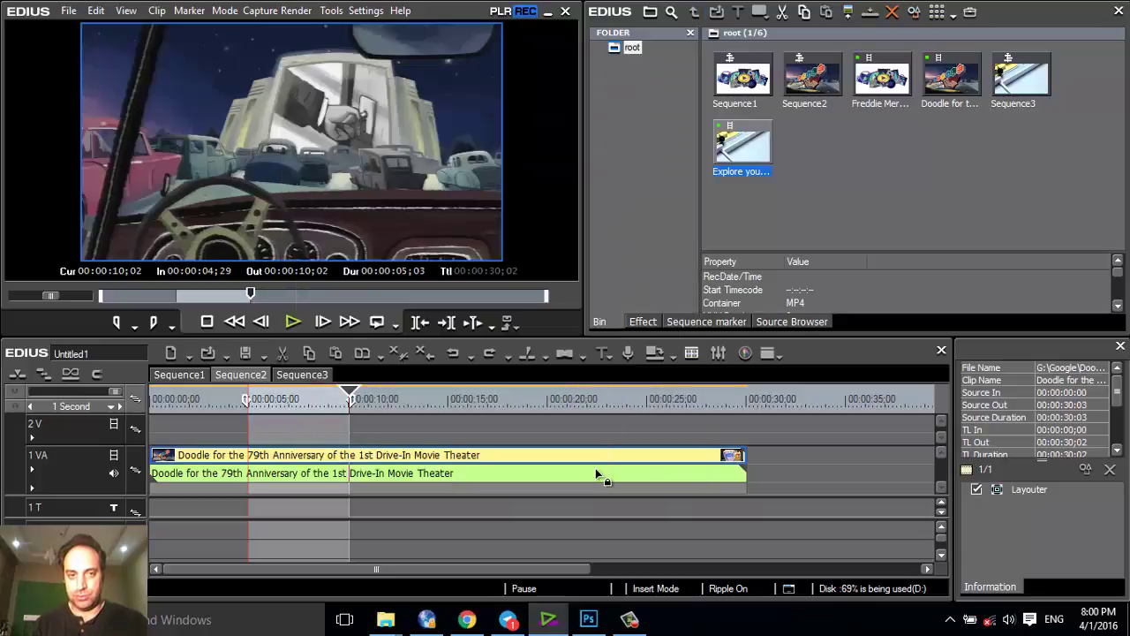
Step: Preview Sequence3 and choose the WindowsMediaVideo exporter for adding it to the batch export
{"action": "left_click", "coordinate": [294, 372]}
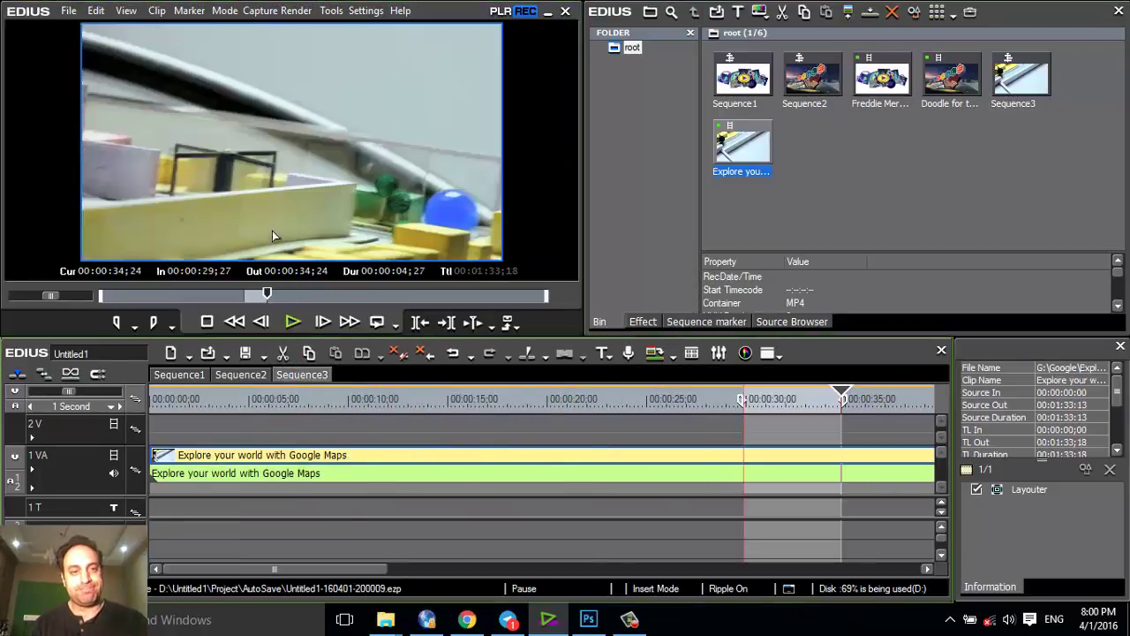
{"action": "left_click_drag", "start_coordinate": [238, 397], "coordinate": [829, 423]}
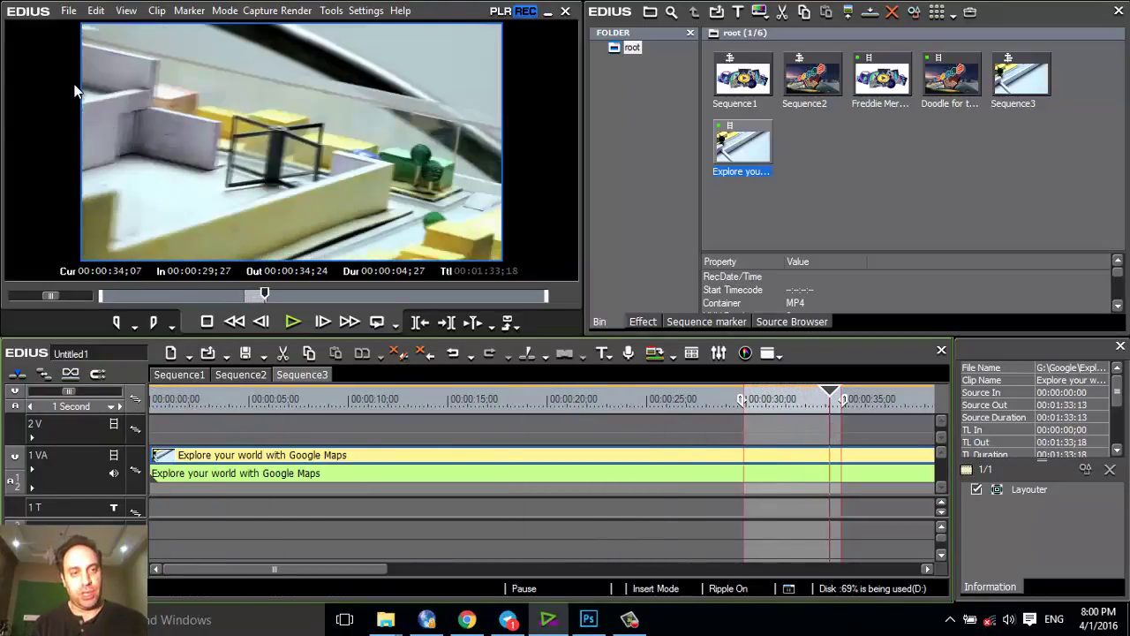
{"action": "left_click", "coordinate": [68, 10]}
{"action": "mouse_move", "coordinate": [221, 391]}
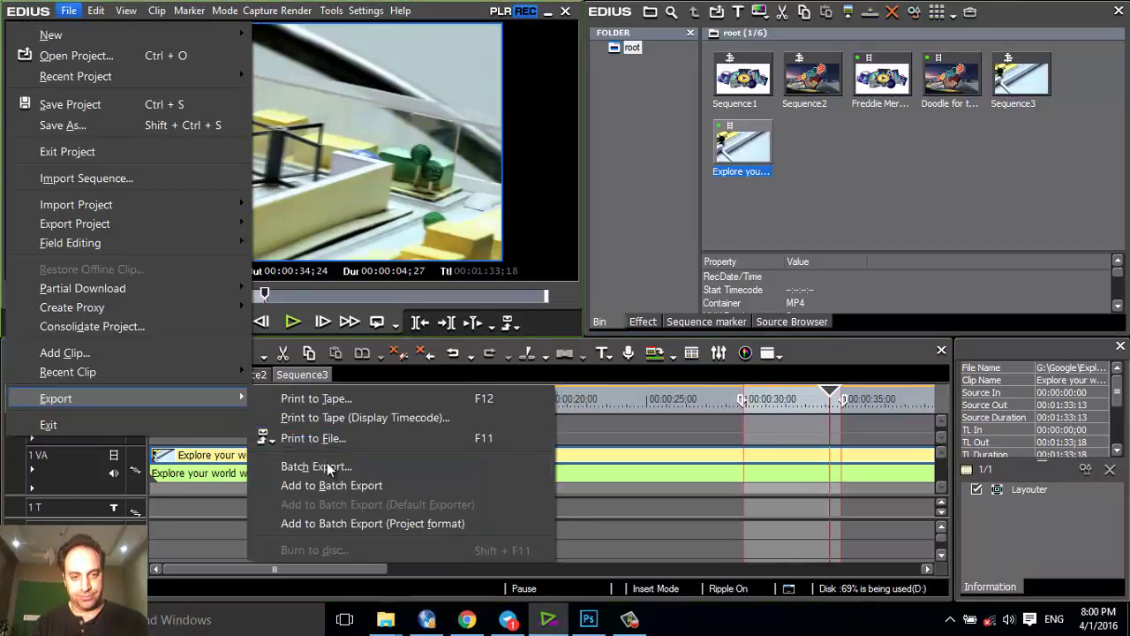
{"action": "left_click", "coordinate": [340, 487]}
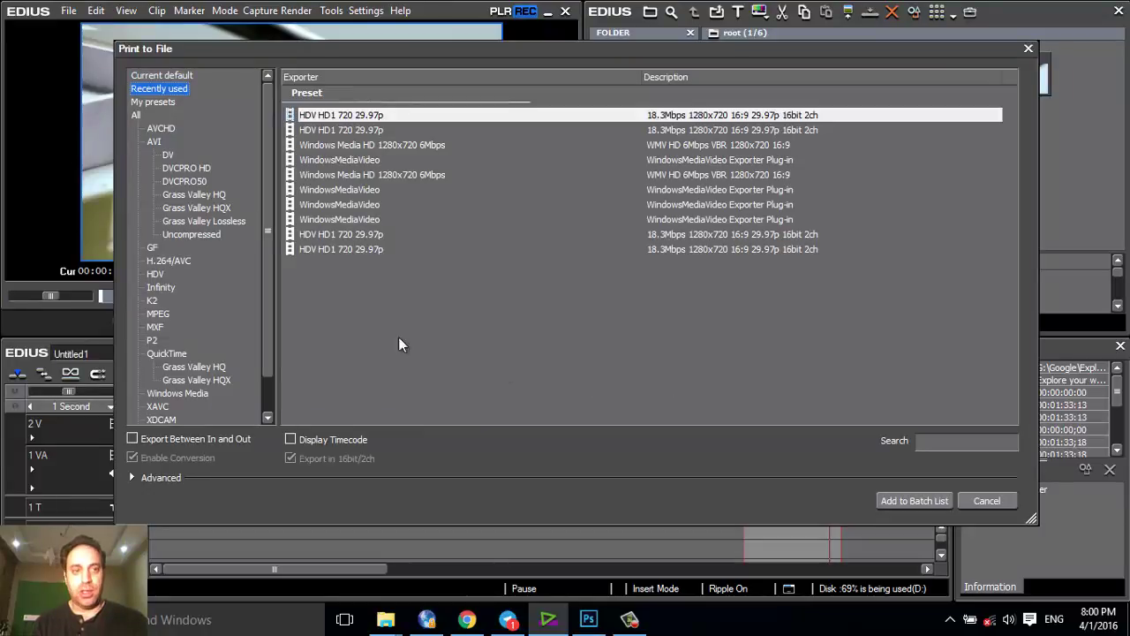
{"action": "scroll", "coordinate": [277, 318], "scroll_direction": "down", "scroll_amount": 1}
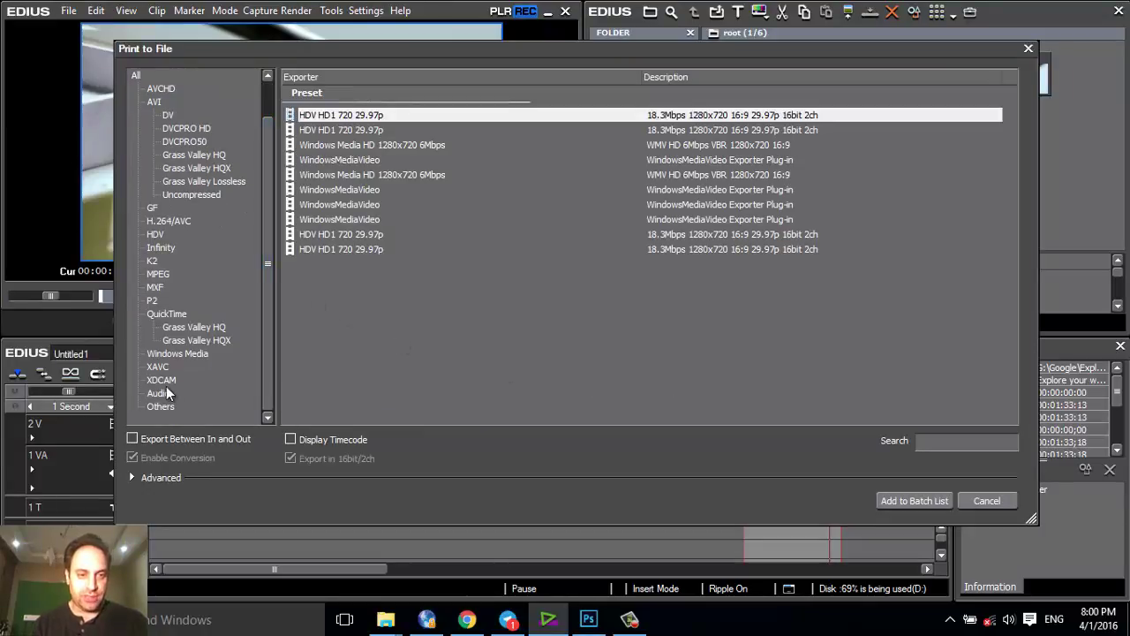
{"action": "left_click", "coordinate": [169, 354]}
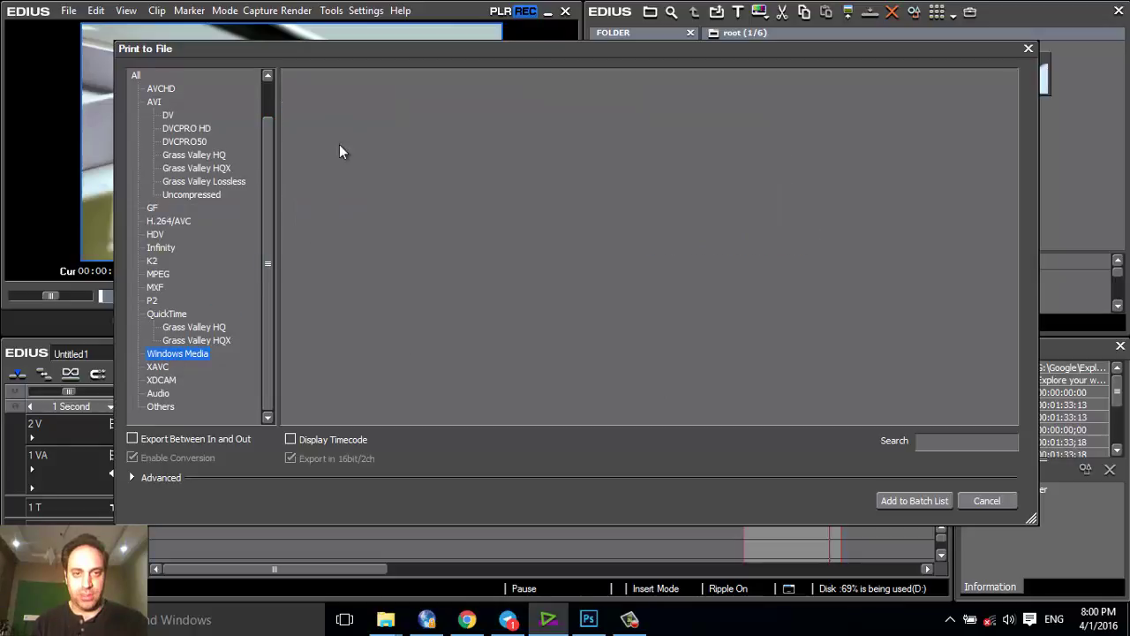
Step: Limit the Sequence3 export to the range between In and Out and add it to the batch list as WMV file 3
{"action": "left_click", "coordinate": [165, 440]}
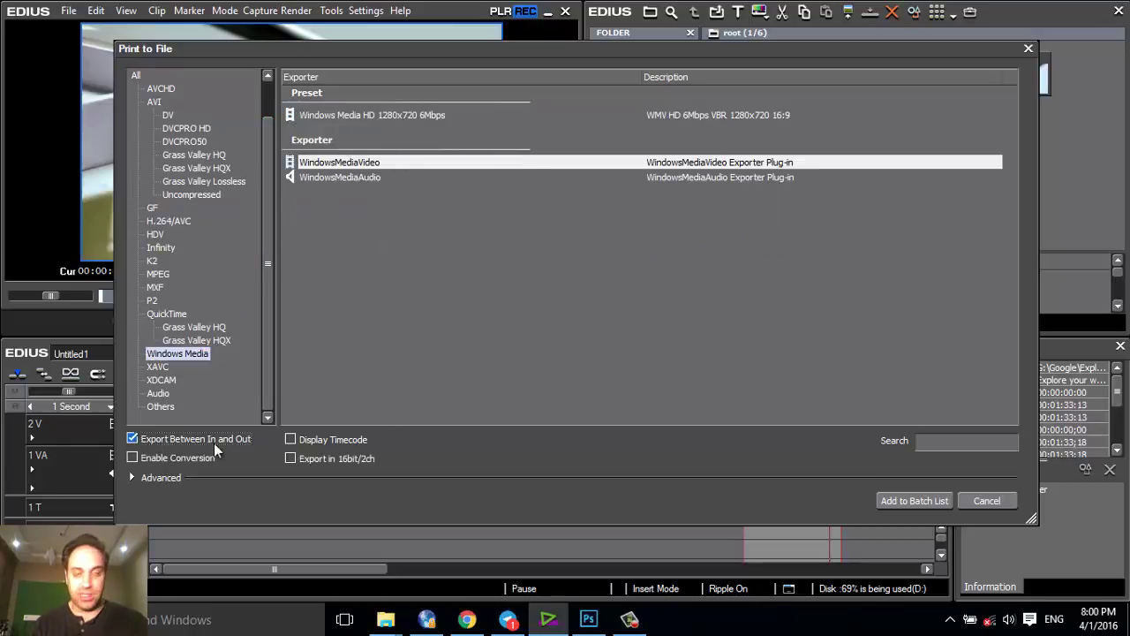
{"action": "left_click", "coordinate": [917, 497]}
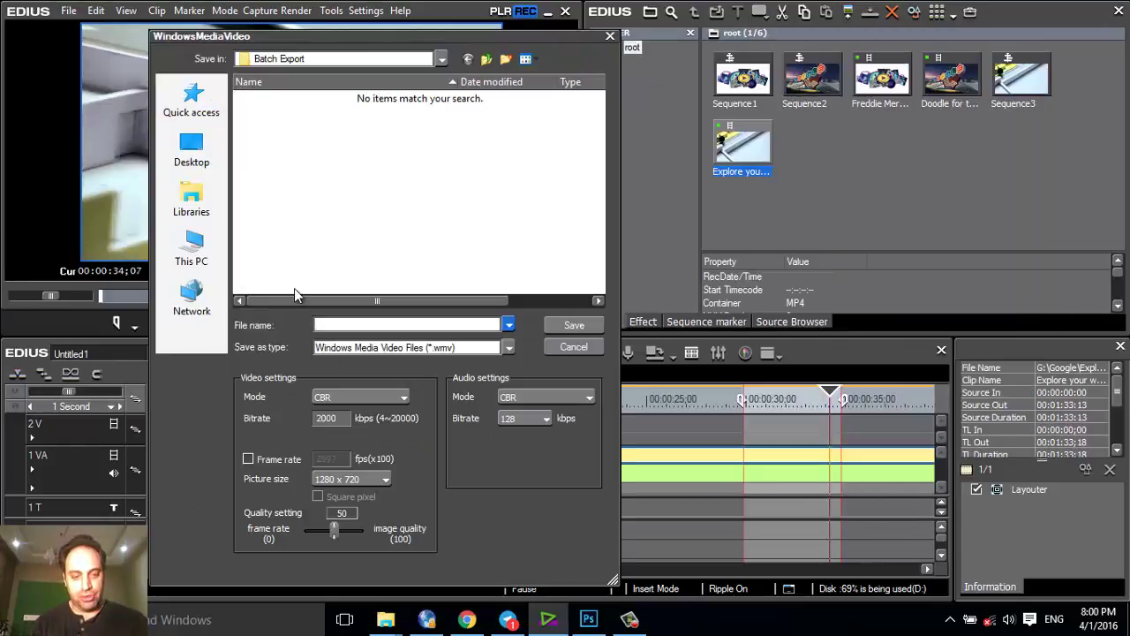
{"action": "type", "text": "3"}
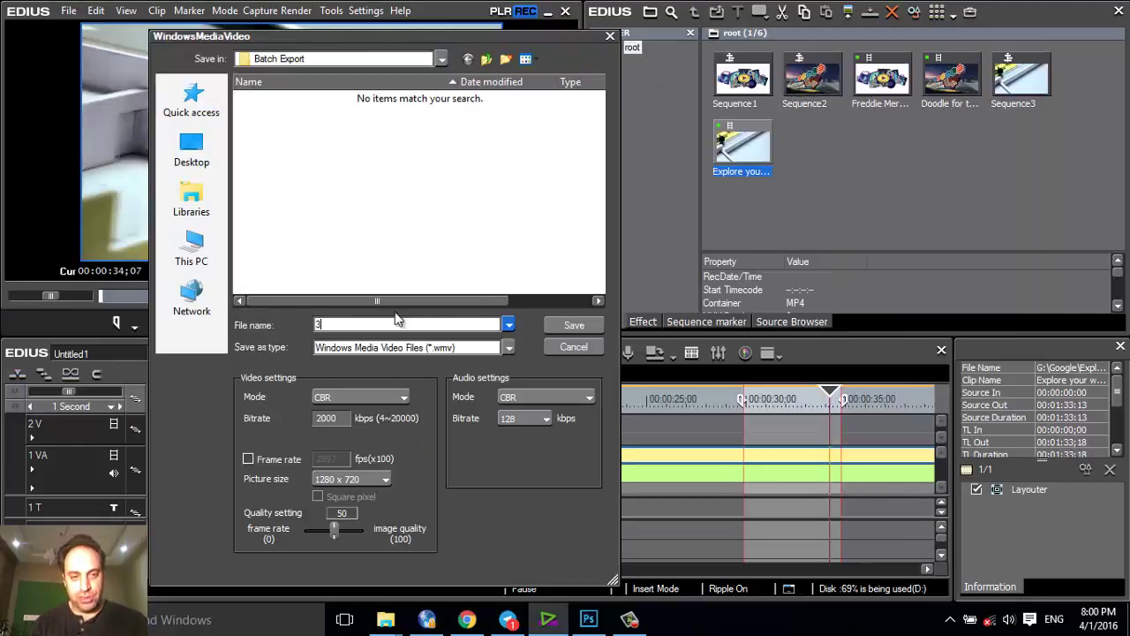
{"action": "left_click", "coordinate": [572, 326]}
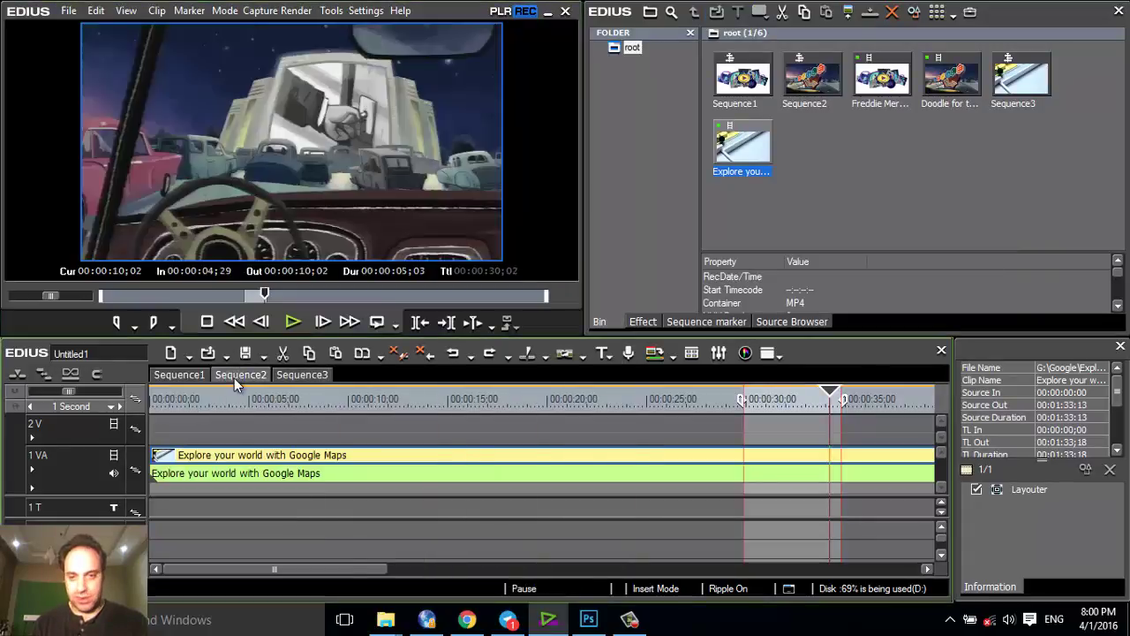
Step: Switch to Sequence2 and open the batch export list to check each queued sequence's exporter and file name
{"action": "left_click", "coordinate": [233, 378]}
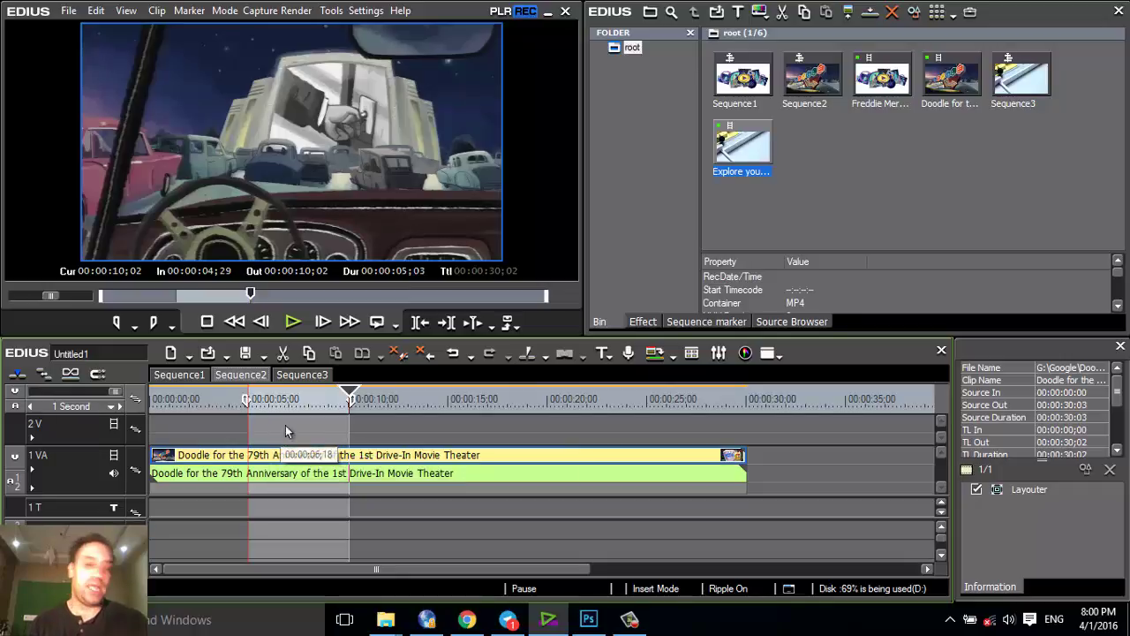
{"action": "left_click", "coordinate": [69, 13]}
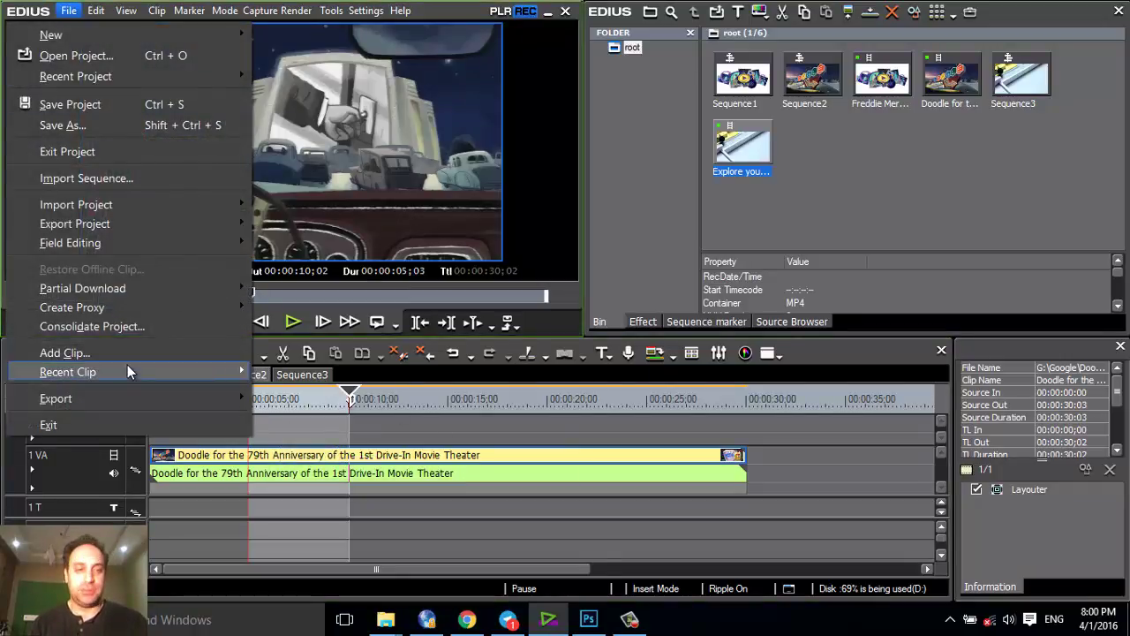
{"action": "mouse_move", "coordinate": [127, 366]}
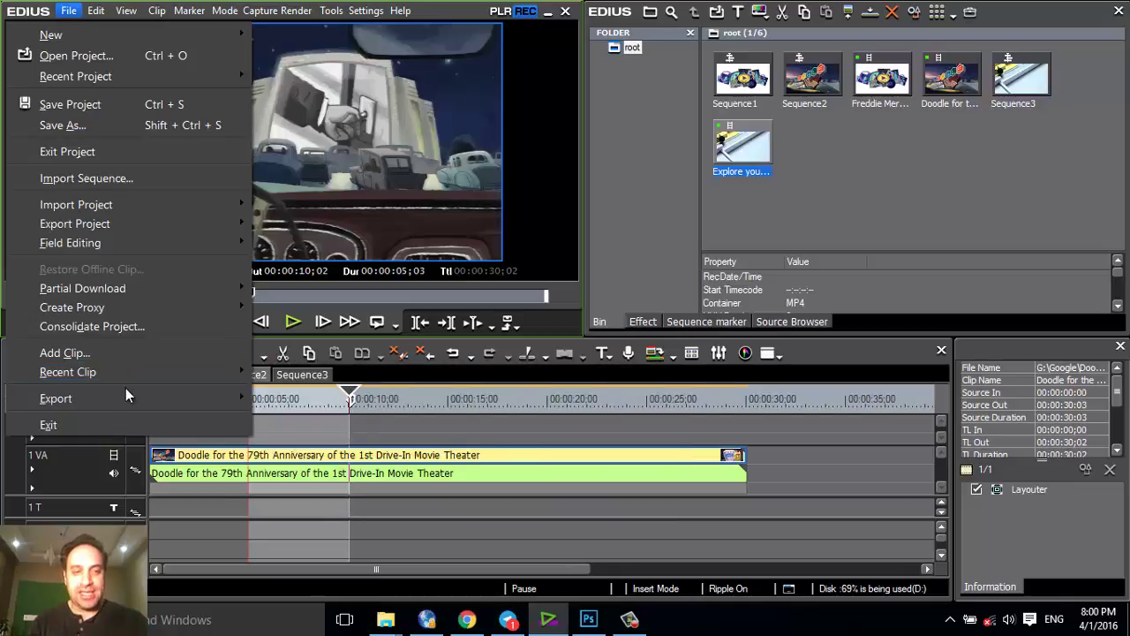
{"action": "mouse_move", "coordinate": [125, 388]}
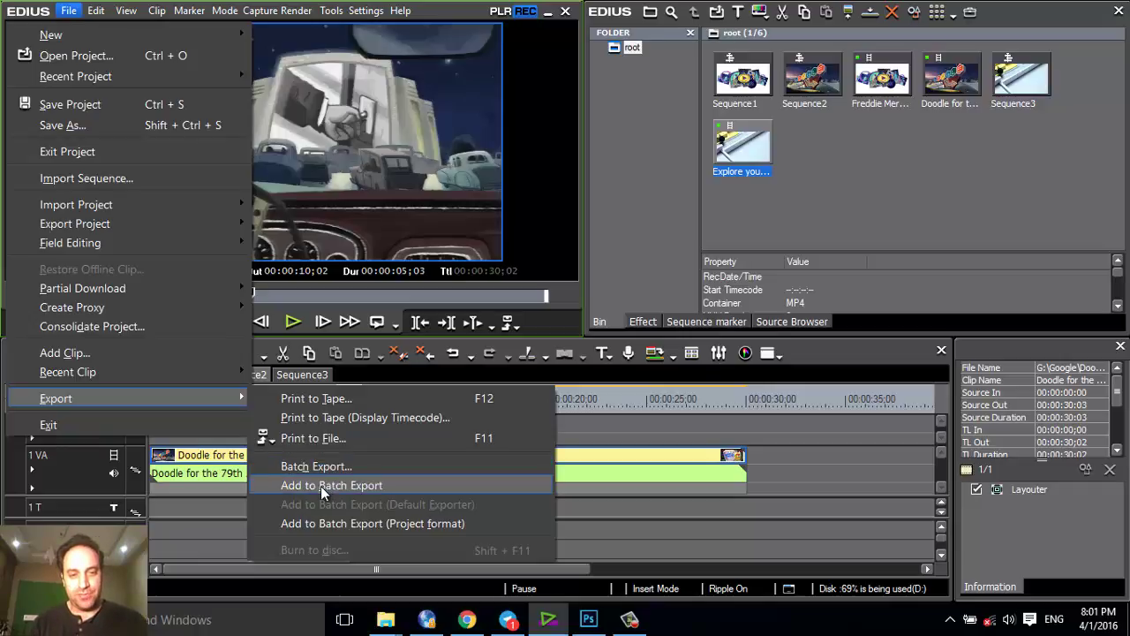
{"action": "left_click", "coordinate": [362, 465]}
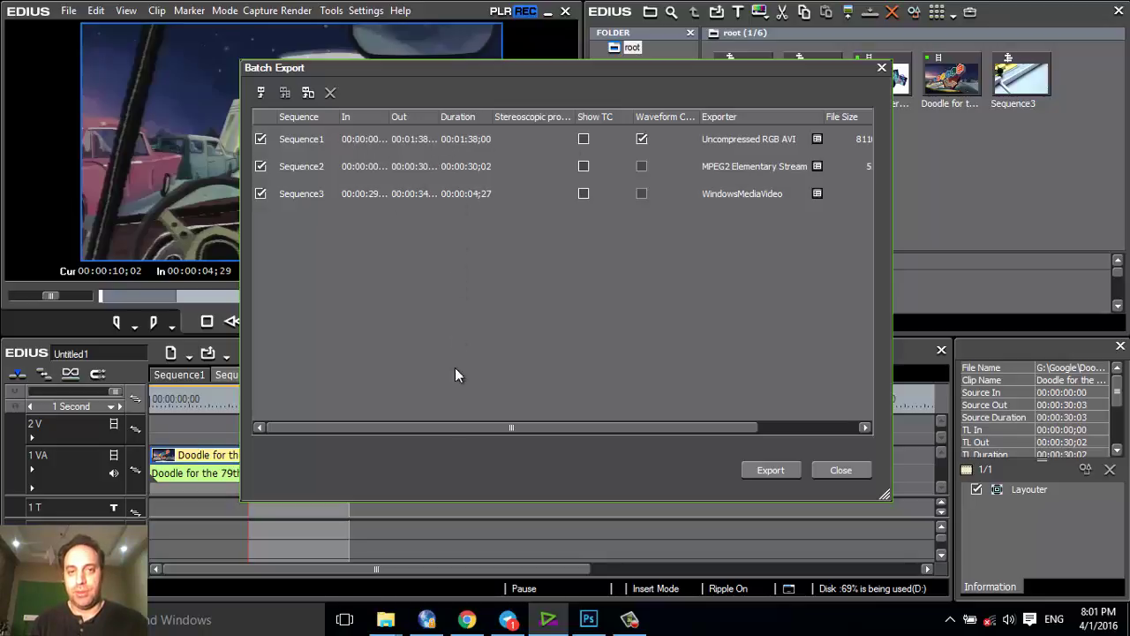
{"action": "left_click_drag", "start_coordinate": [560, 427], "coordinate": [752, 427]}
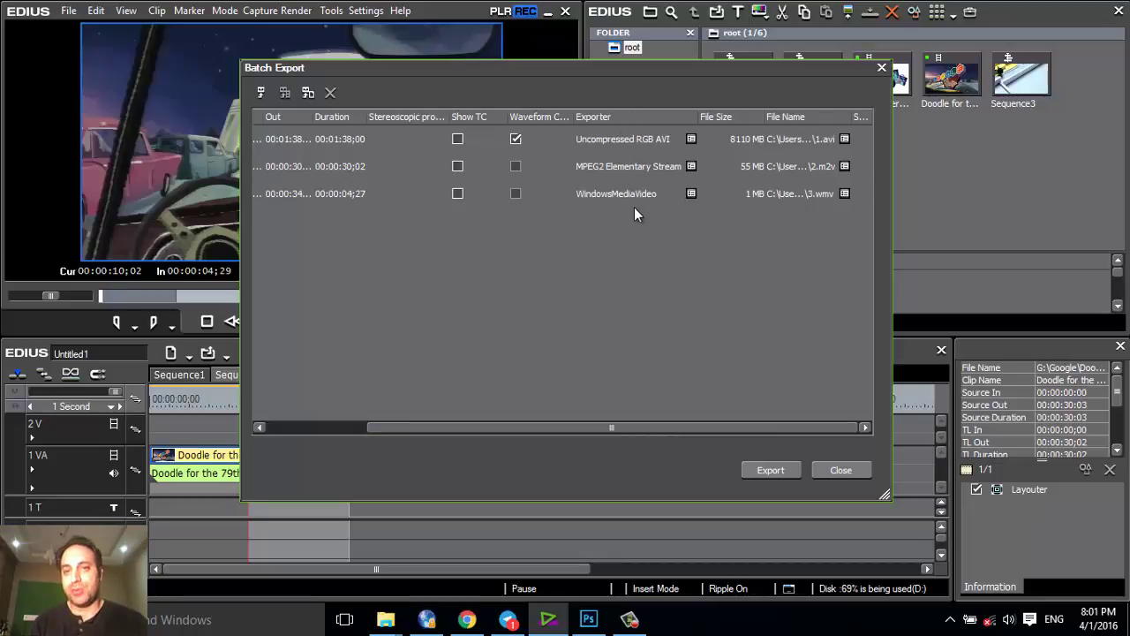
{"action": "left_click", "coordinate": [692, 168]}
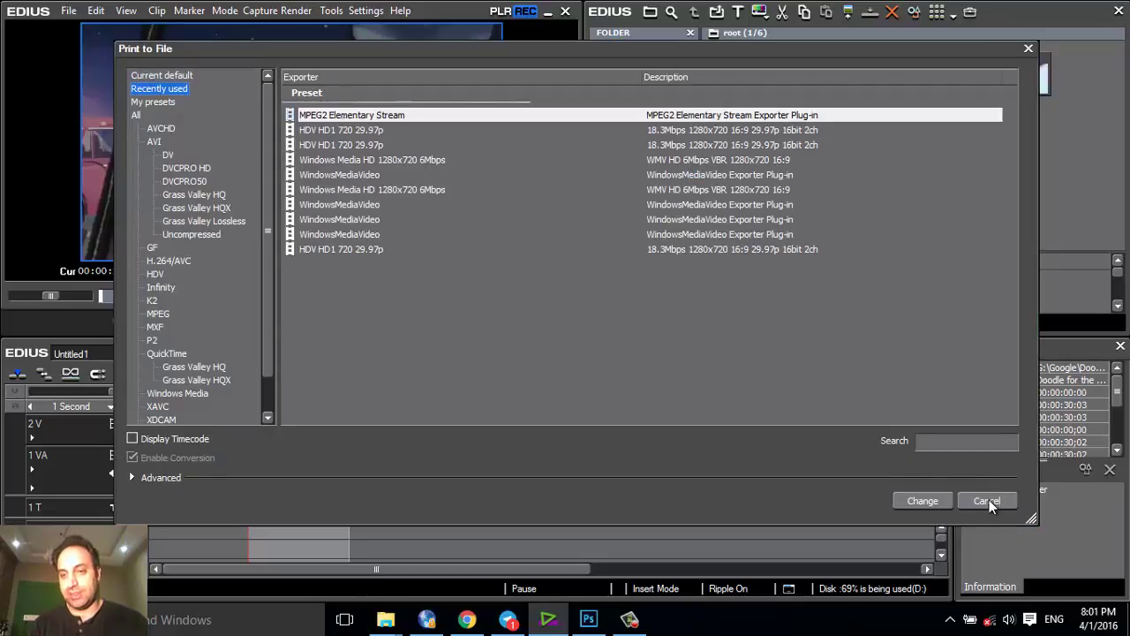
{"action": "left_click", "coordinate": [988, 501]}
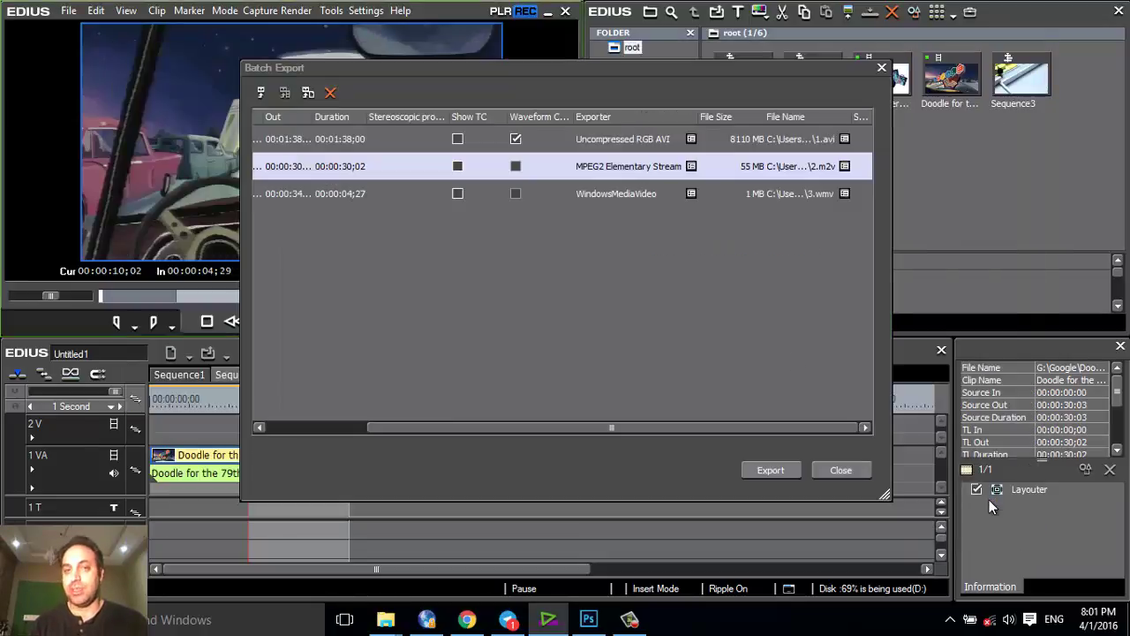
{"action": "left_click", "coordinate": [692, 166]}
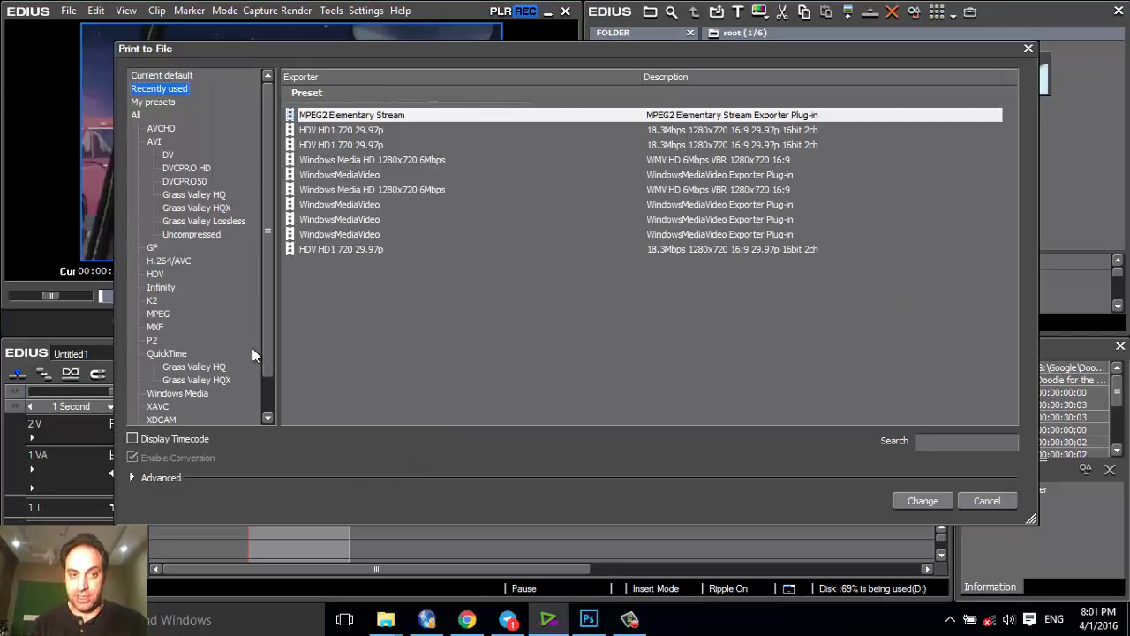
{"action": "left_click", "coordinate": [191, 168]}
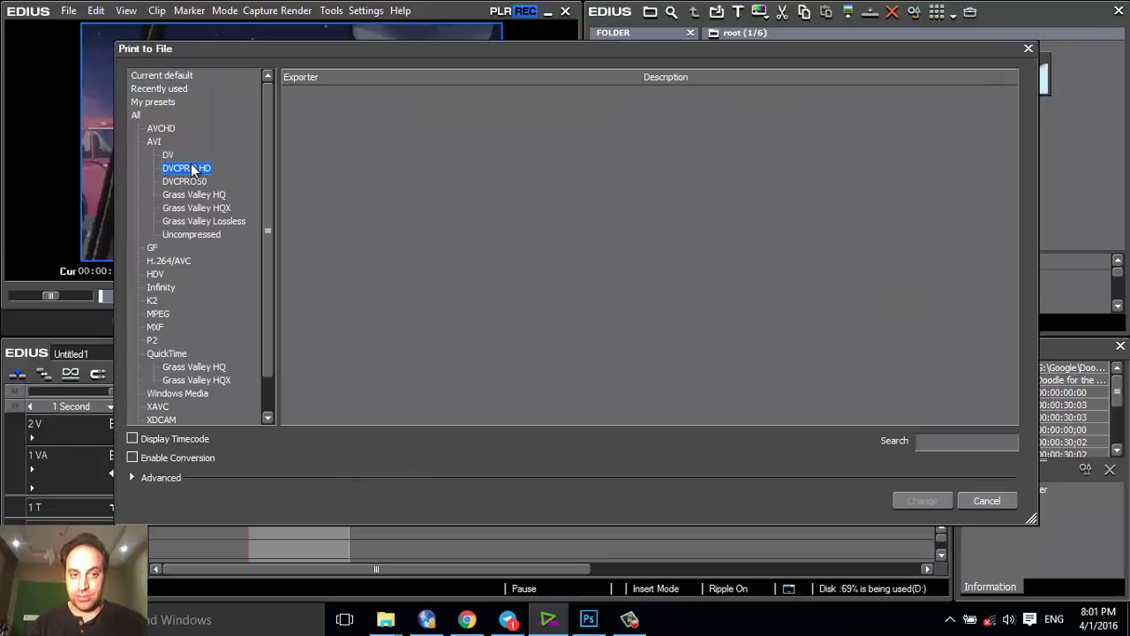
{"action": "left_click", "coordinate": [131, 477]}
{"action": "left_click", "coordinate": [136, 348]}
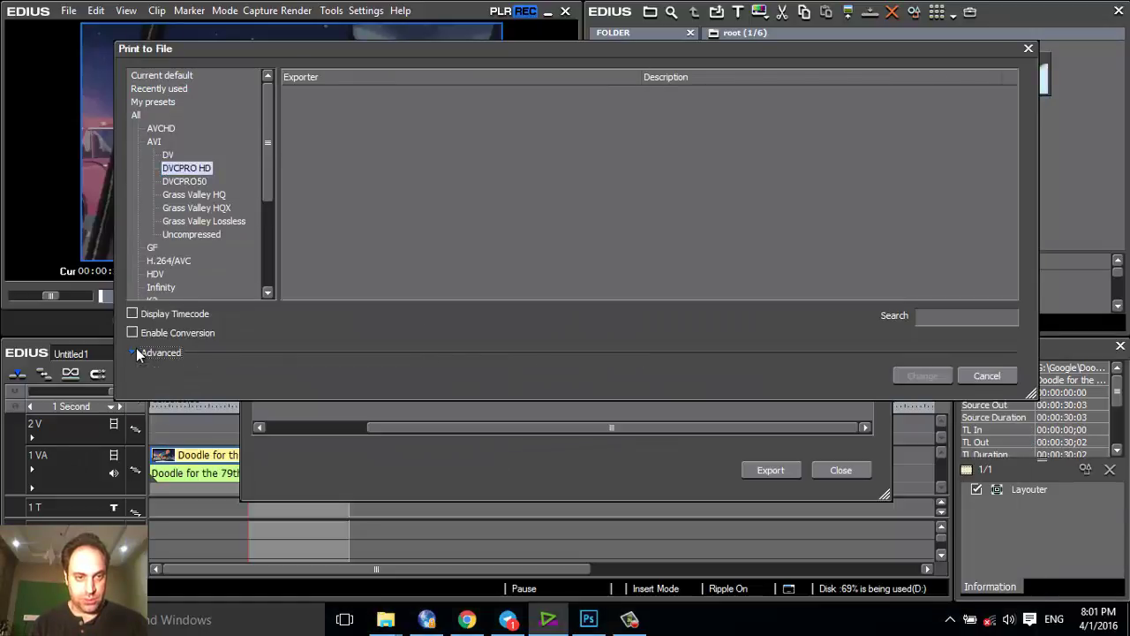
{"action": "left_click", "coordinate": [166, 155]}
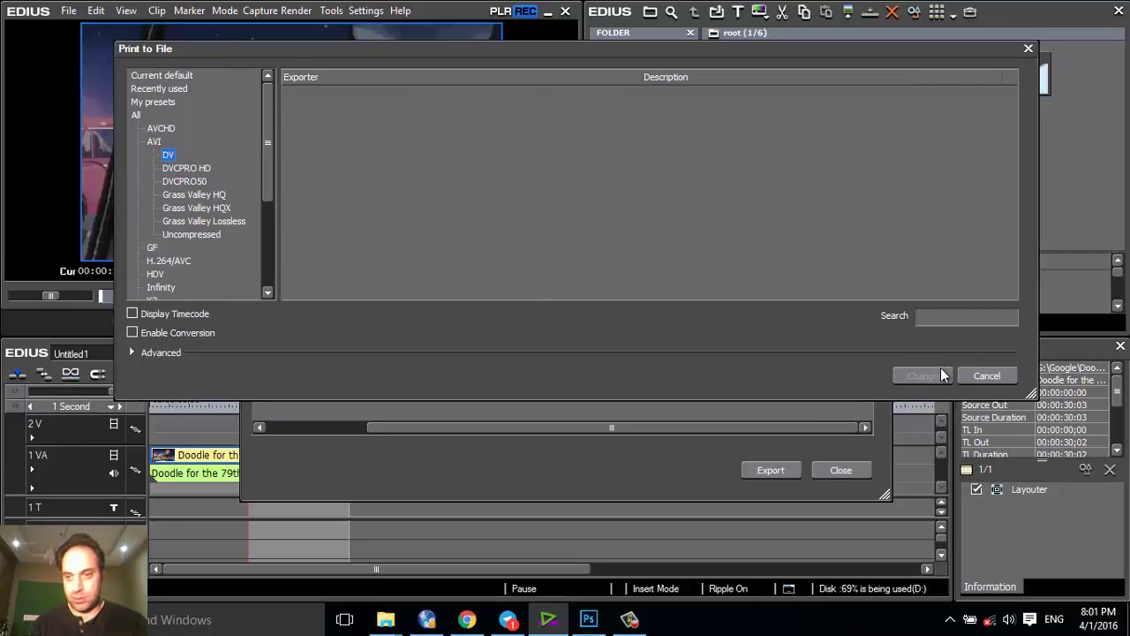
{"action": "left_click", "coordinate": [987, 375]}
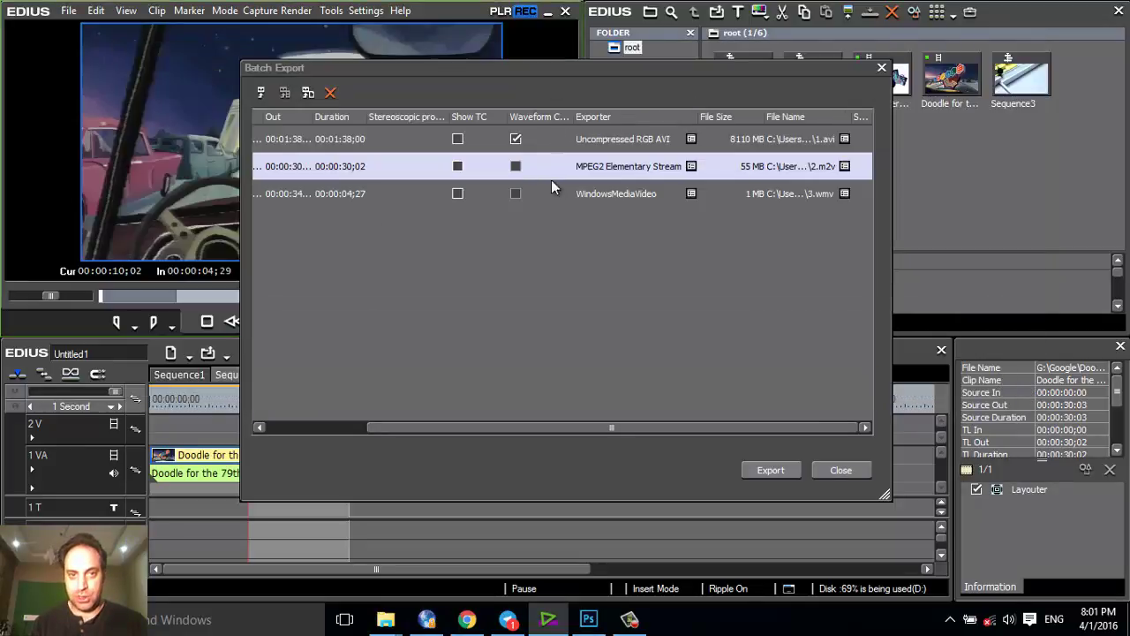
Step: Examine the queued range and the MPEG2 Elementary Stream output settings of Sequence2's batch entry, leaving them as they are
{"action": "left_click_drag", "start_coordinate": [679, 431], "coordinate": [522, 426]}
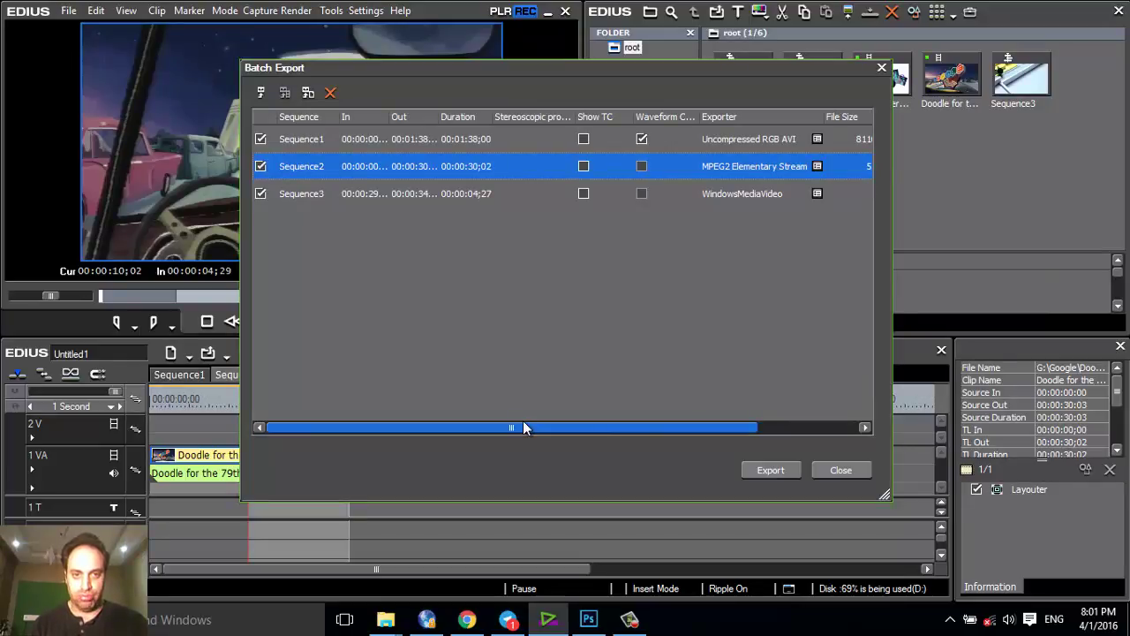
{"action": "left_click_drag", "start_coordinate": [522, 427], "coordinate": [618, 425]}
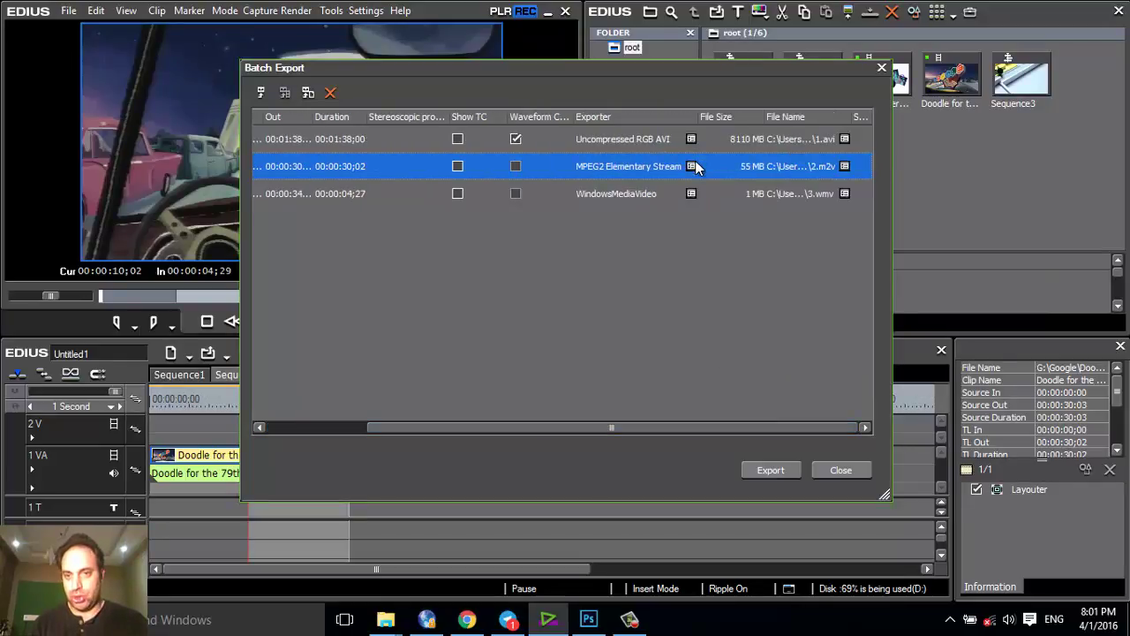
{"action": "left_click", "coordinate": [844, 166]}
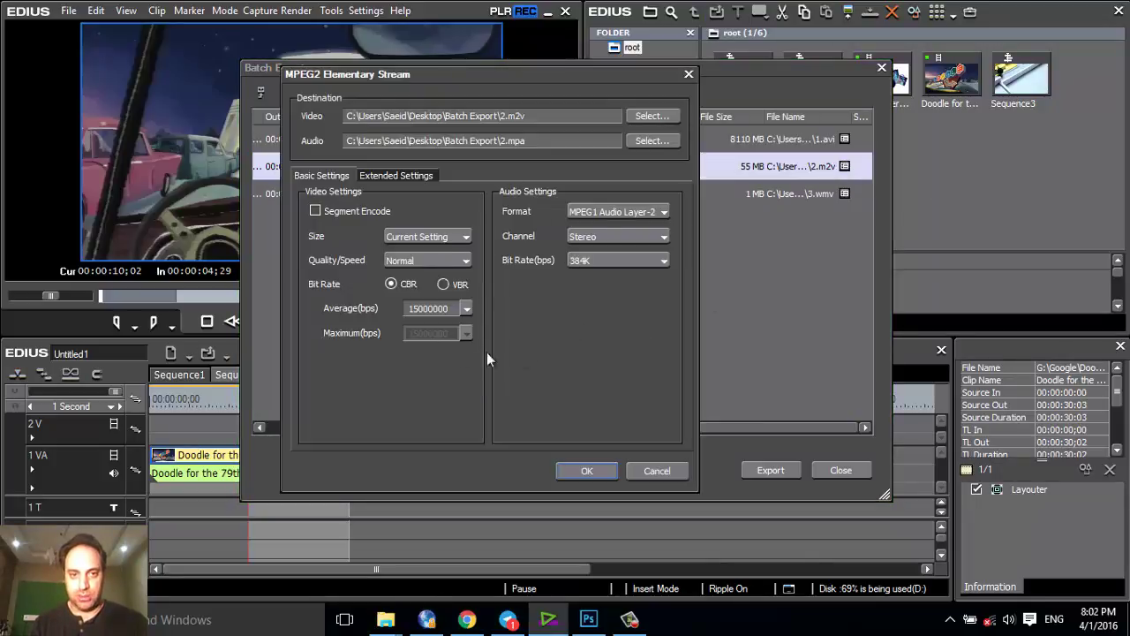
{"action": "left_click", "coordinate": [667, 477]}
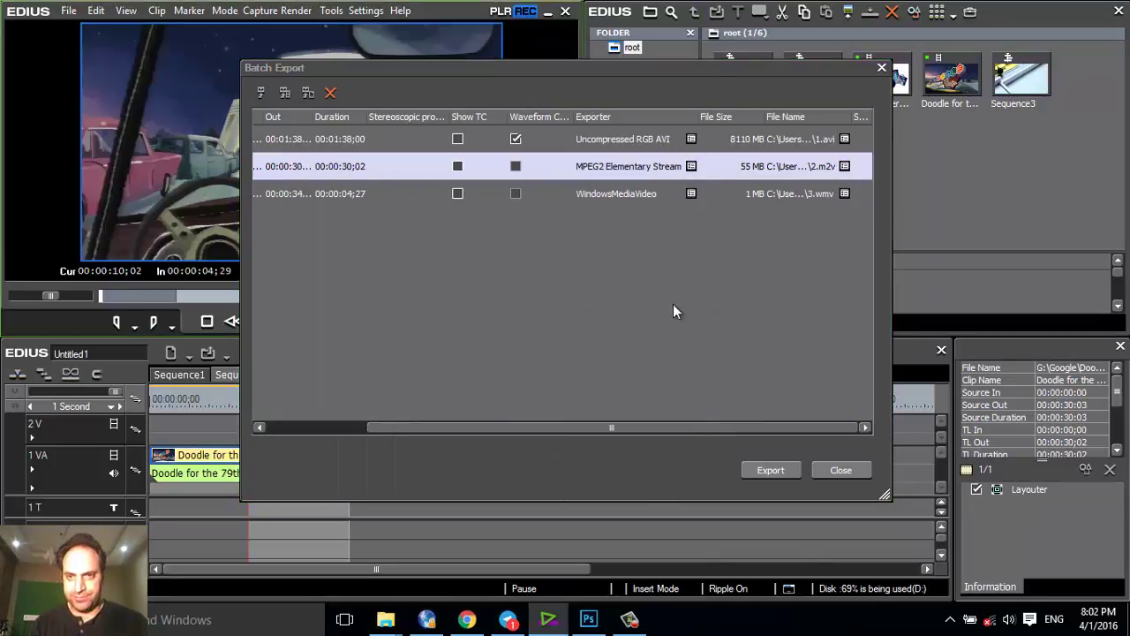
{"action": "left_click", "coordinate": [689, 168]}
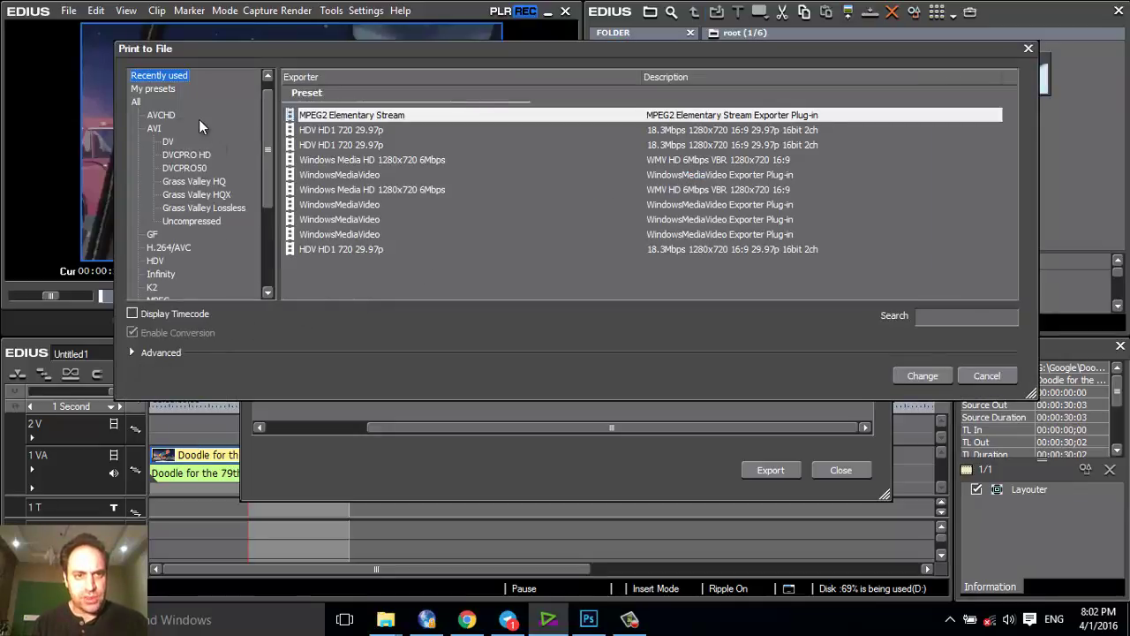
{"action": "left_click", "coordinate": [153, 235]}
{"action": "scroll", "coordinate": [154, 238], "scroll_direction": "down", "scroll_amount": 1}
{"action": "scroll", "coordinate": [155, 245], "scroll_direction": "down", "scroll_amount": 2}
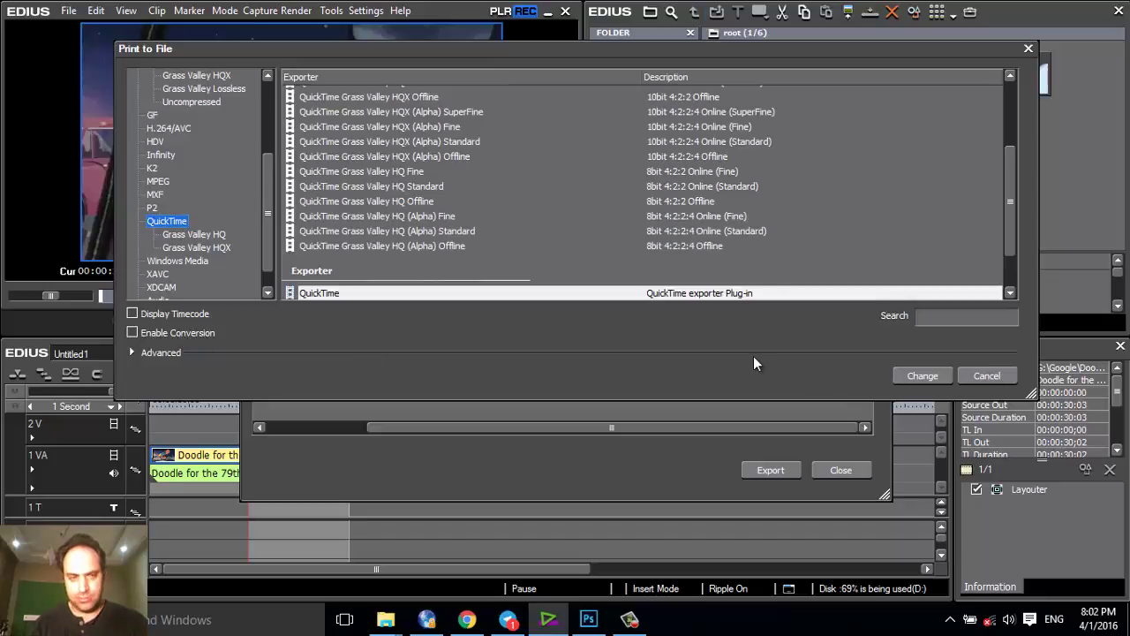
{"action": "left_click", "coordinate": [138, 351]}
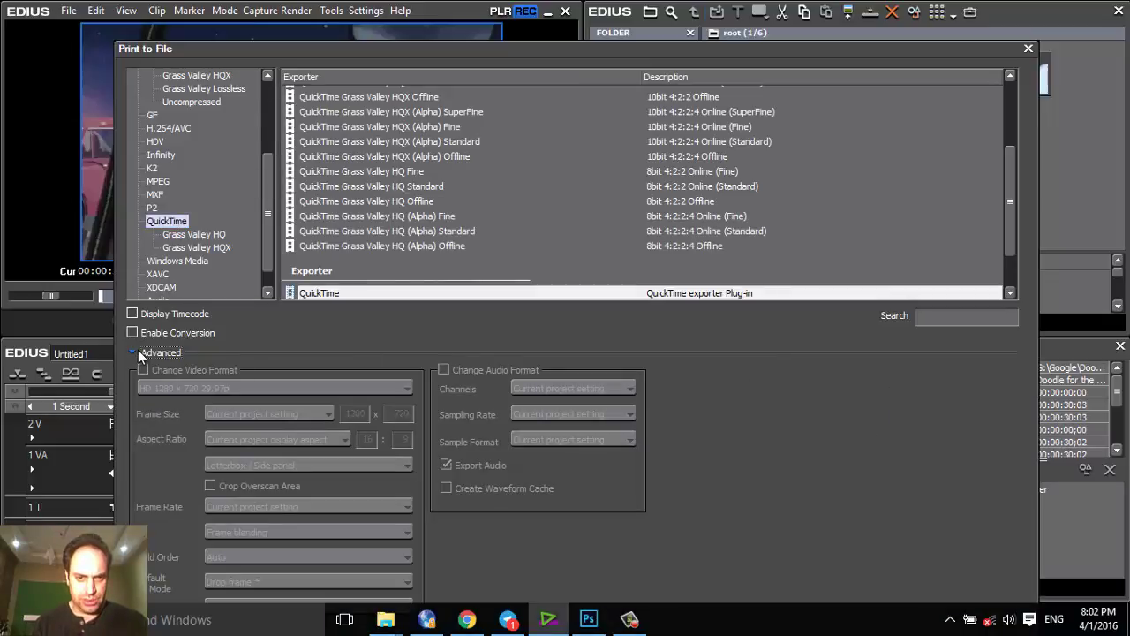
{"action": "left_click", "coordinate": [138, 352]}
{"action": "left_click", "coordinate": [976, 378]}
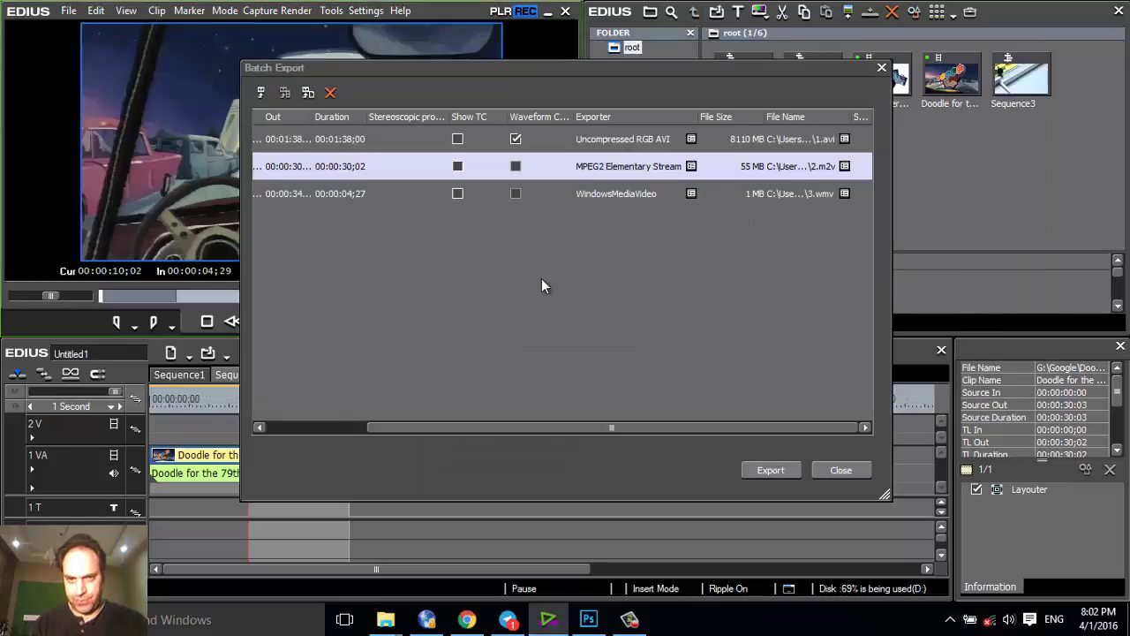
Step: Remove Sequence2's MPEG2 Elementary Stream entry from the batch export list and close the list
{"action": "left_click_drag", "start_coordinate": [431, 426], "coordinate": [550, 427]}
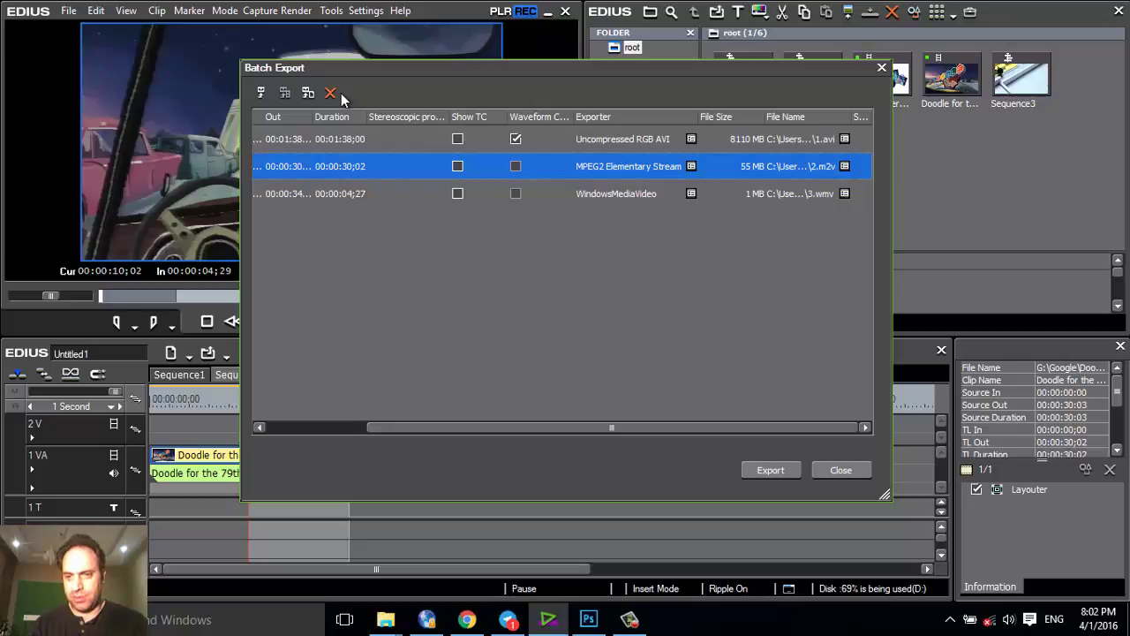
{"action": "left_click", "coordinate": [836, 471]}
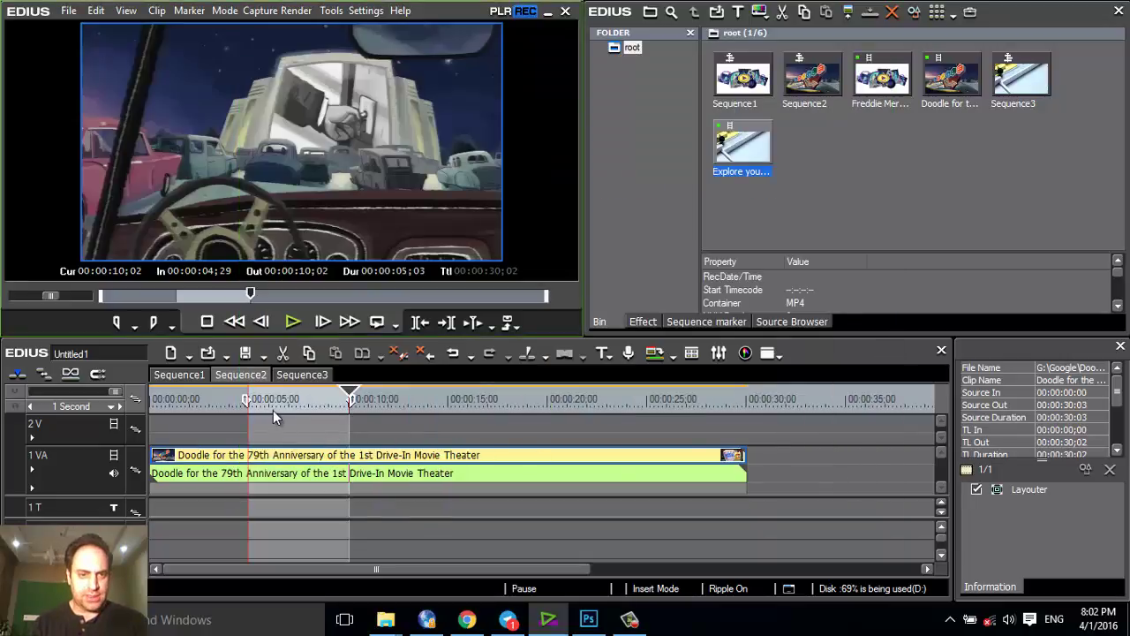
Step: Add Sequence2 to the batch export with the WindowsMediaVideo exporter, limited to between In and Out, as WMV file 2 in the Batch Export folder
{"action": "left_click", "coordinate": [69, 11]}
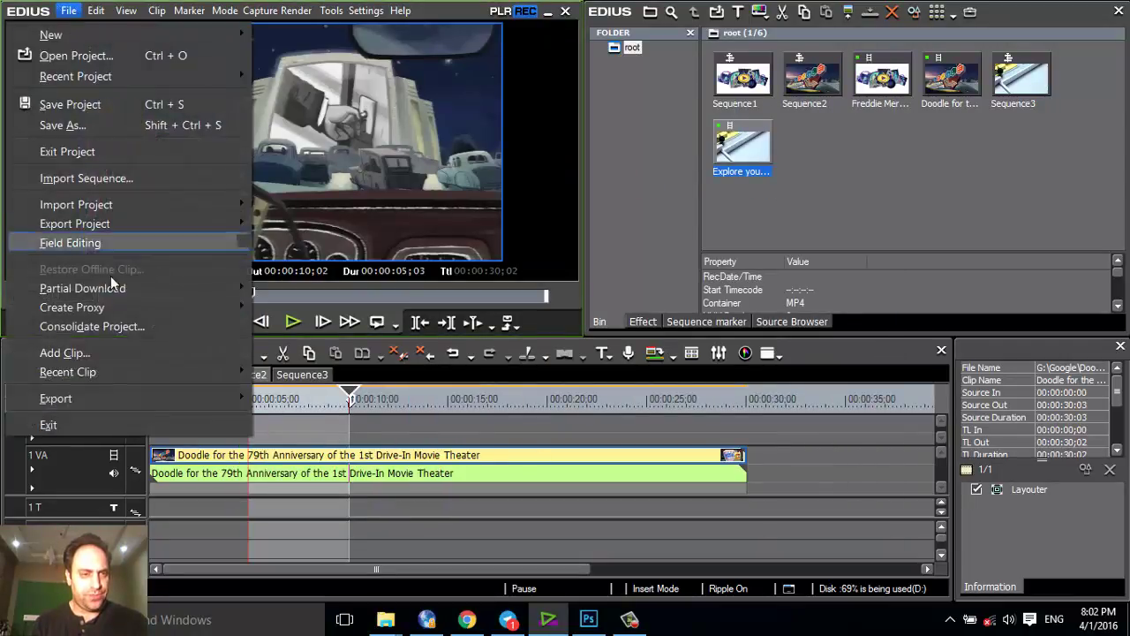
{"action": "mouse_move", "coordinate": [123, 398]}
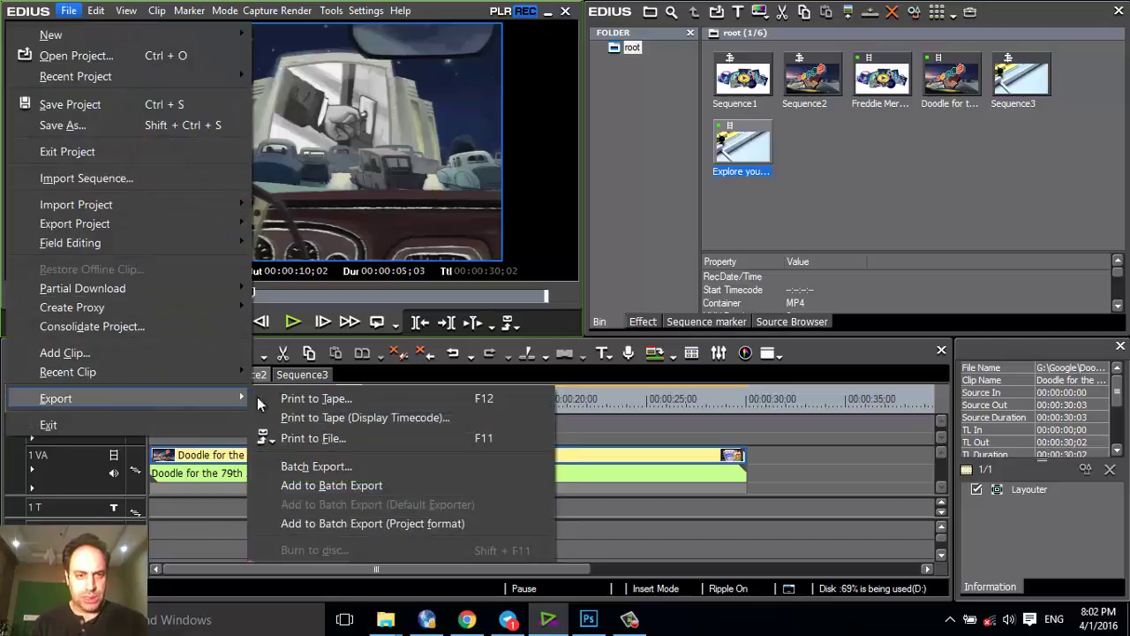
{"action": "left_click", "coordinate": [331, 486]}
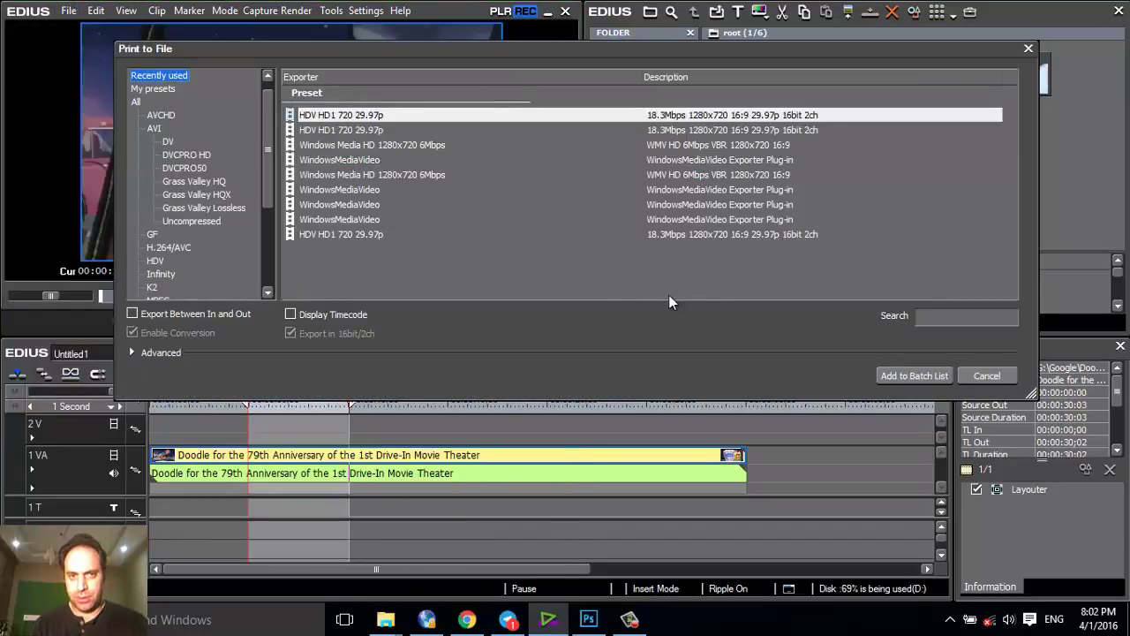
{"action": "left_click", "coordinate": [322, 159]}
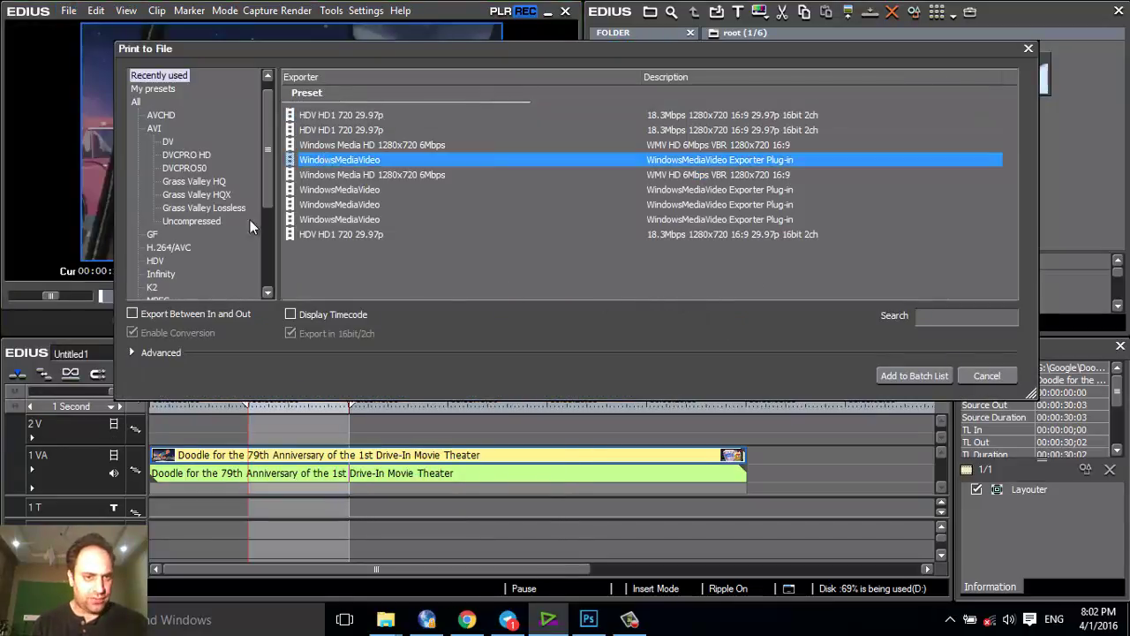
{"action": "left_click", "coordinate": [201, 315]}
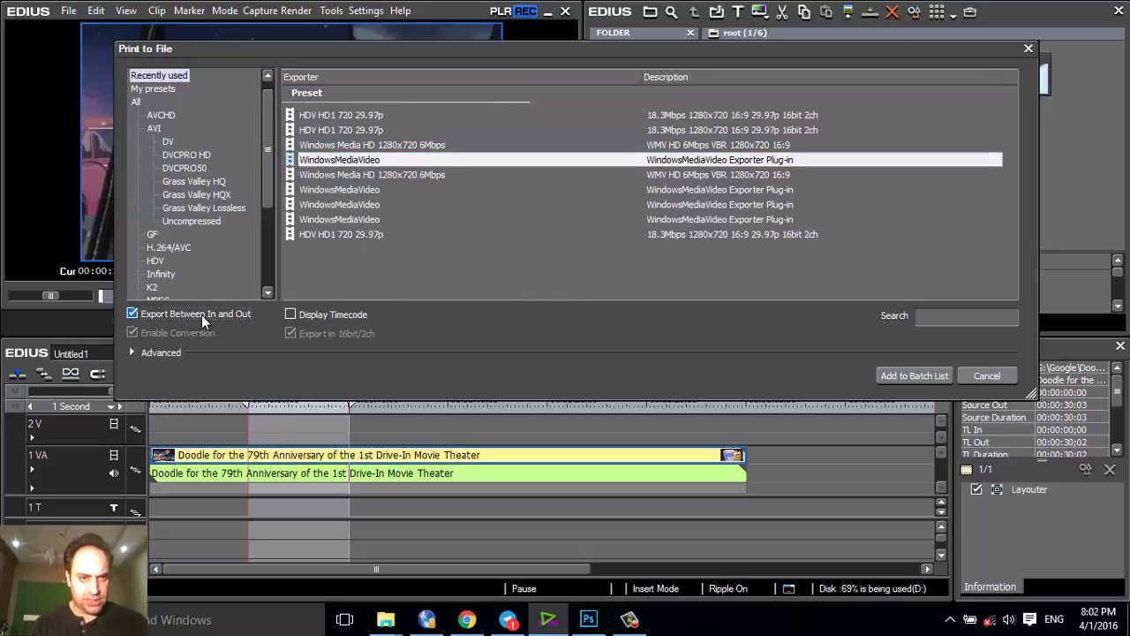
{"action": "left_click", "coordinate": [907, 373]}
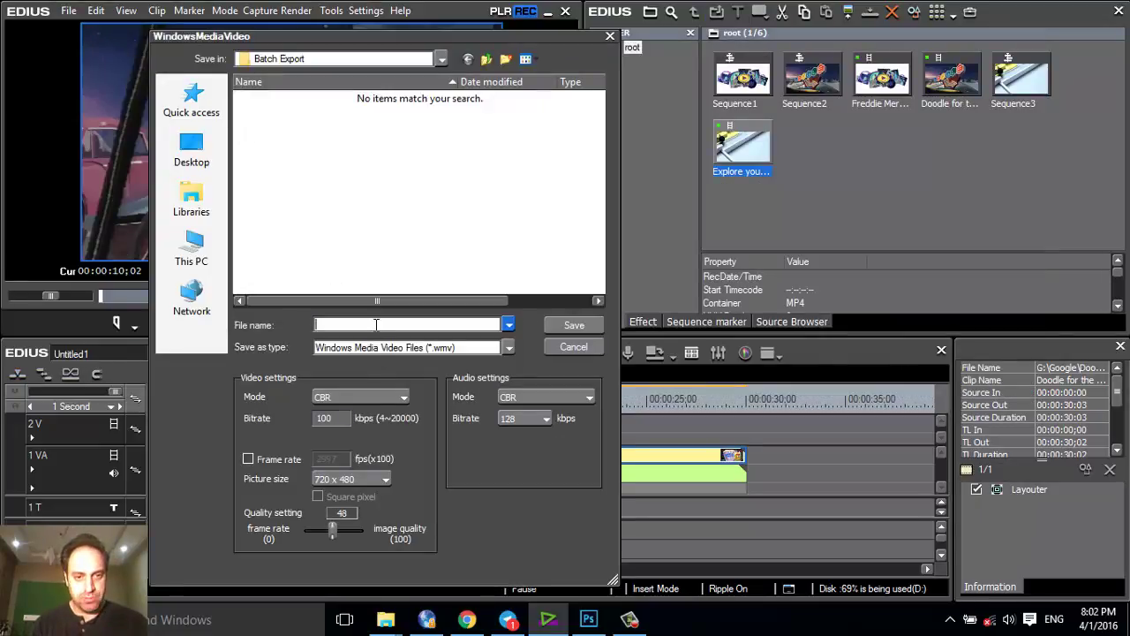
{"action": "type", "text": "2"}
{"action": "left_click", "coordinate": [573, 326]}
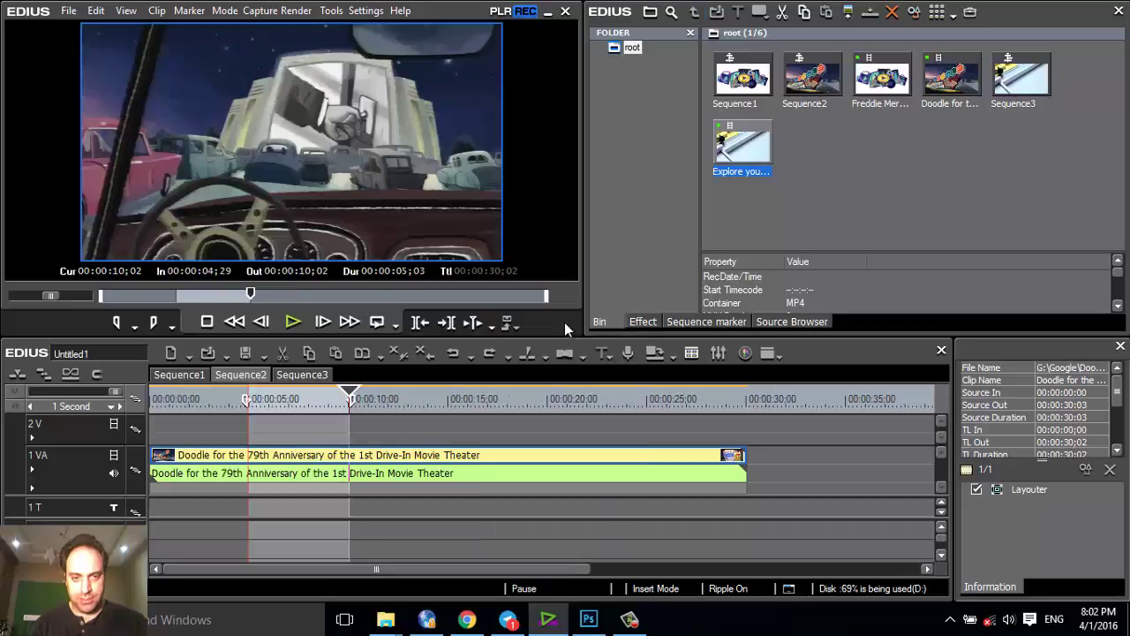
Step: Reopen the batch export list and review the queued sequences' ranges, exporters and file names
{"action": "left_click", "coordinate": [68, 11]}
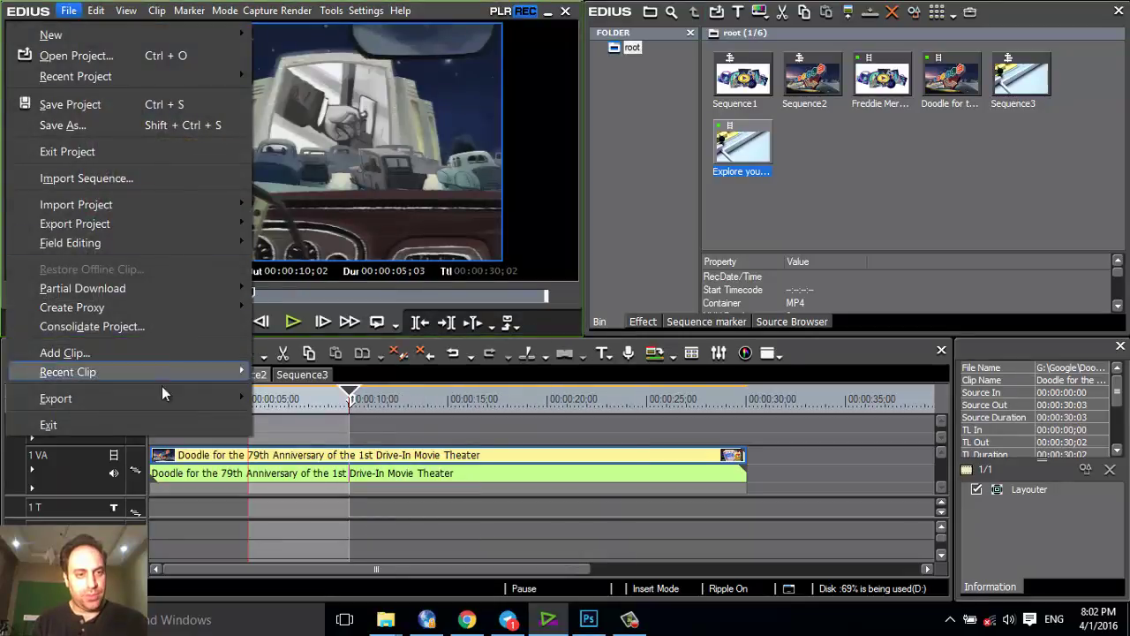
{"action": "mouse_move", "coordinate": [172, 399]}
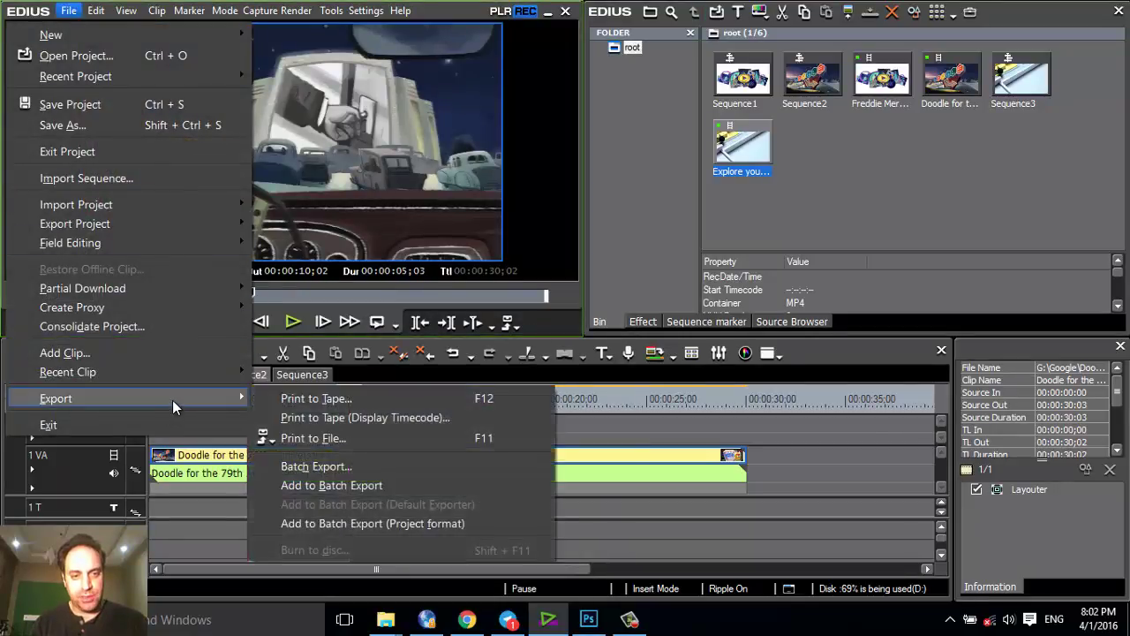
{"action": "left_click", "coordinate": [359, 468]}
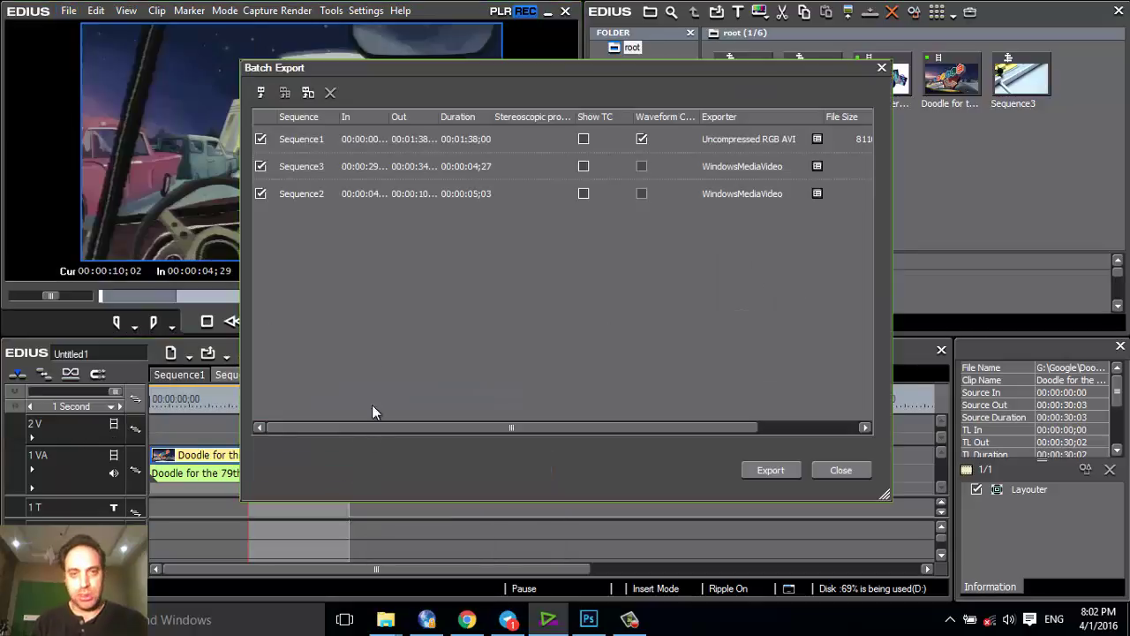
{"action": "left_click_drag", "start_coordinate": [737, 431], "coordinate": [879, 426]}
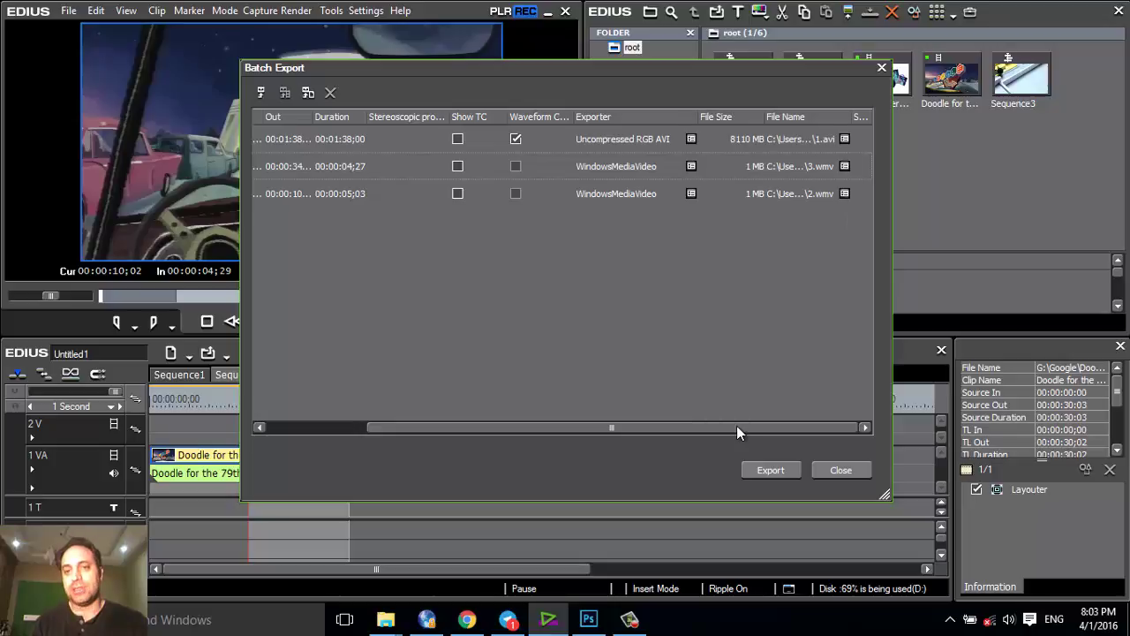
{"action": "left_click_drag", "start_coordinate": [737, 427], "coordinate": [596, 422]}
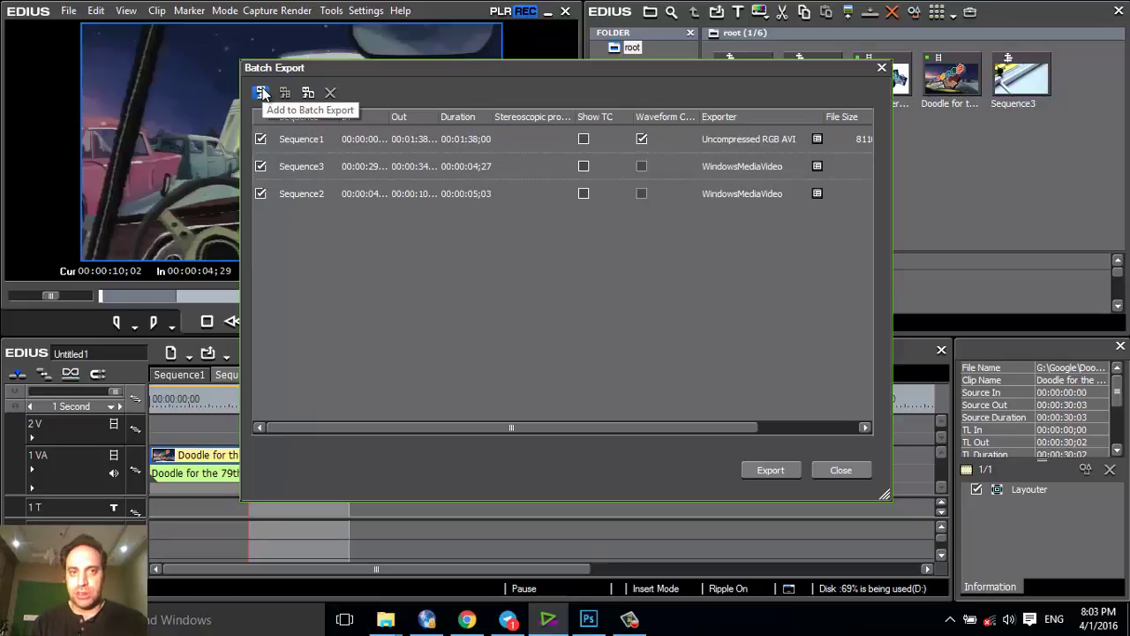
Step: Add another Sequence2 entry with the Grass Valley HQ AVI exporter to the batch export list and delete that entry again
{"action": "left_click", "coordinate": [306, 93]}
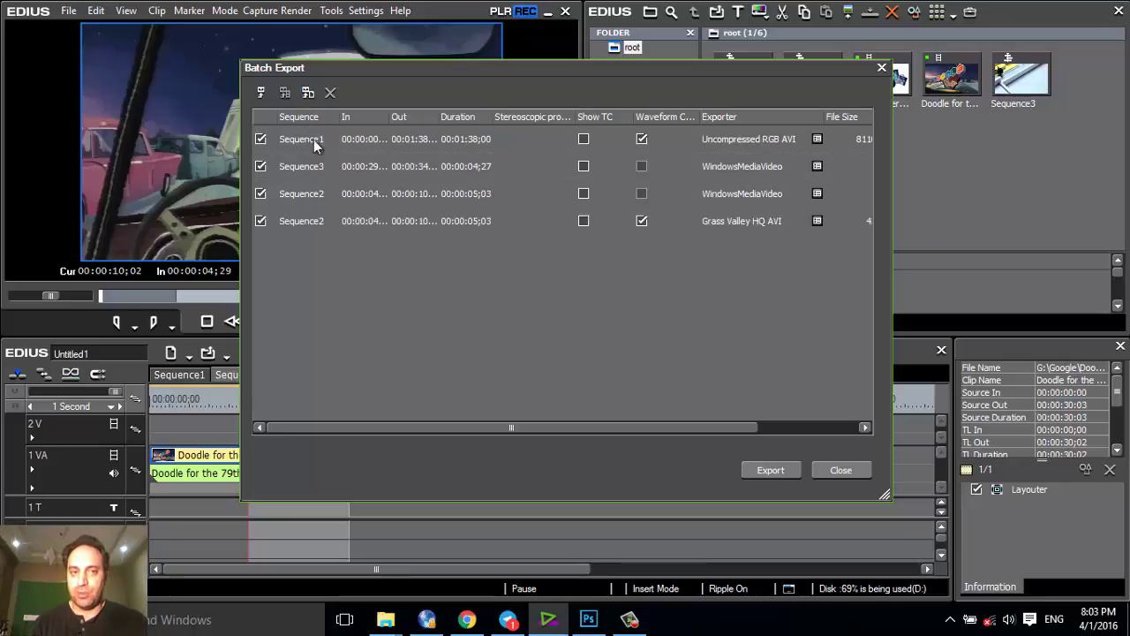
{"action": "left_click", "coordinate": [375, 222]}
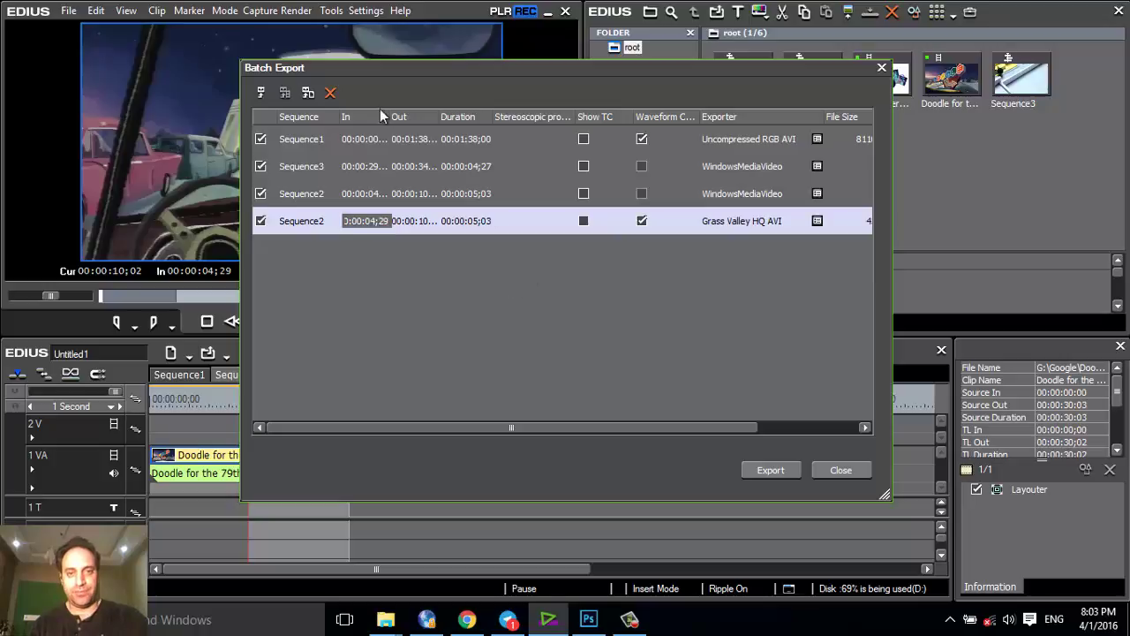
{"action": "left_click", "coordinate": [331, 93]}
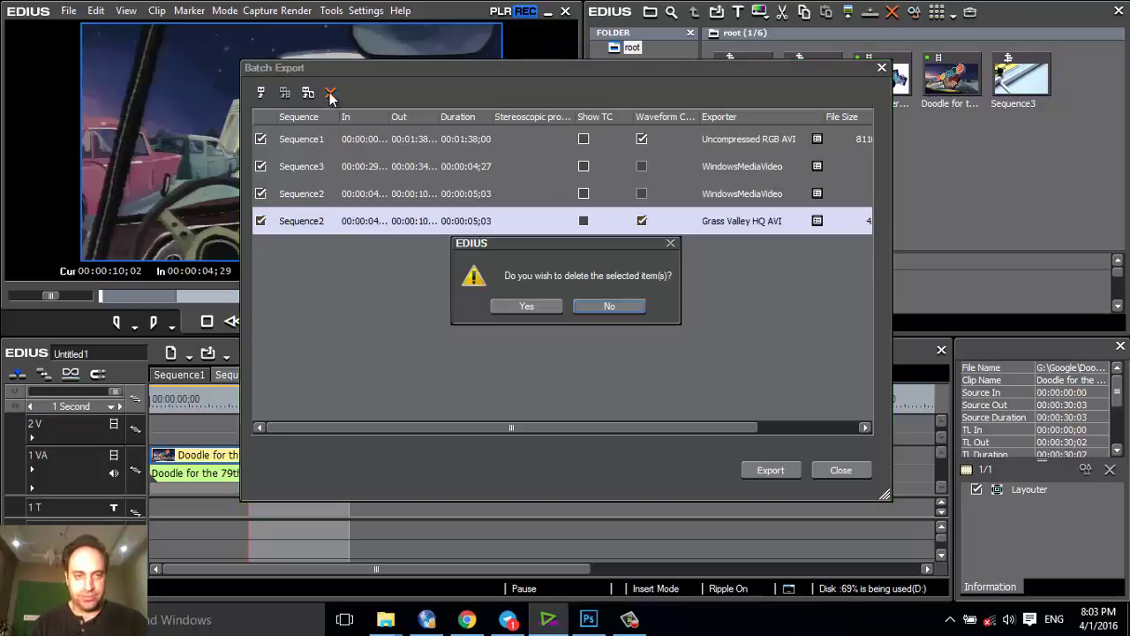
{"action": "left_click", "coordinate": [523, 305]}
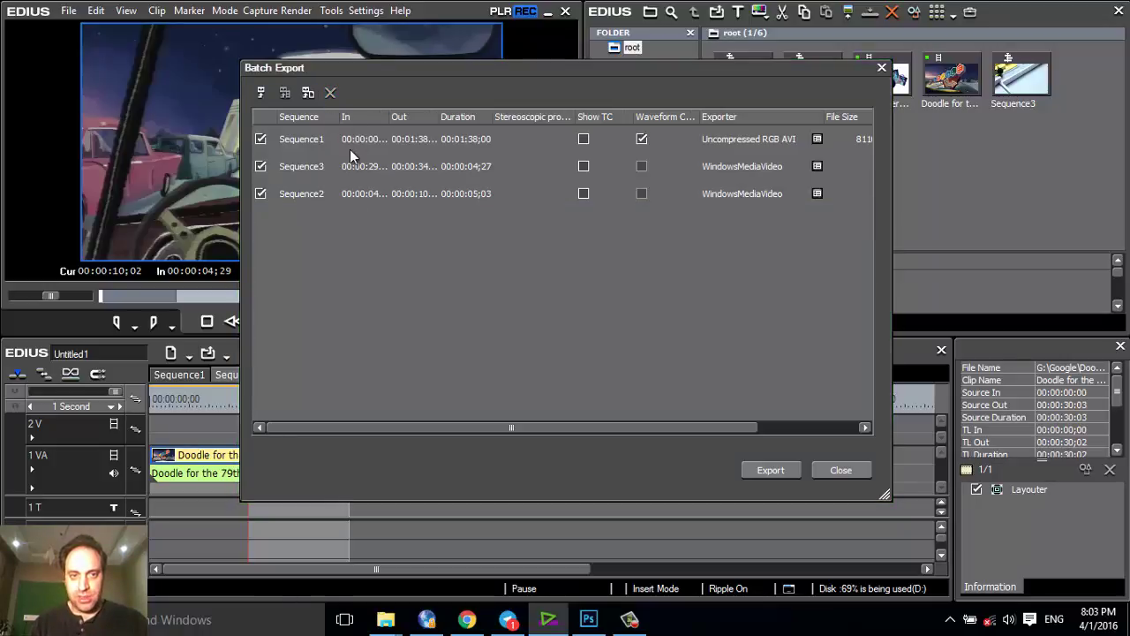
Step: Start exporting the three queued sequences and widen the Batch Export window to follow the full status column
{"action": "left_click_drag", "start_coordinate": [421, 422], "coordinate": [357, 420]}
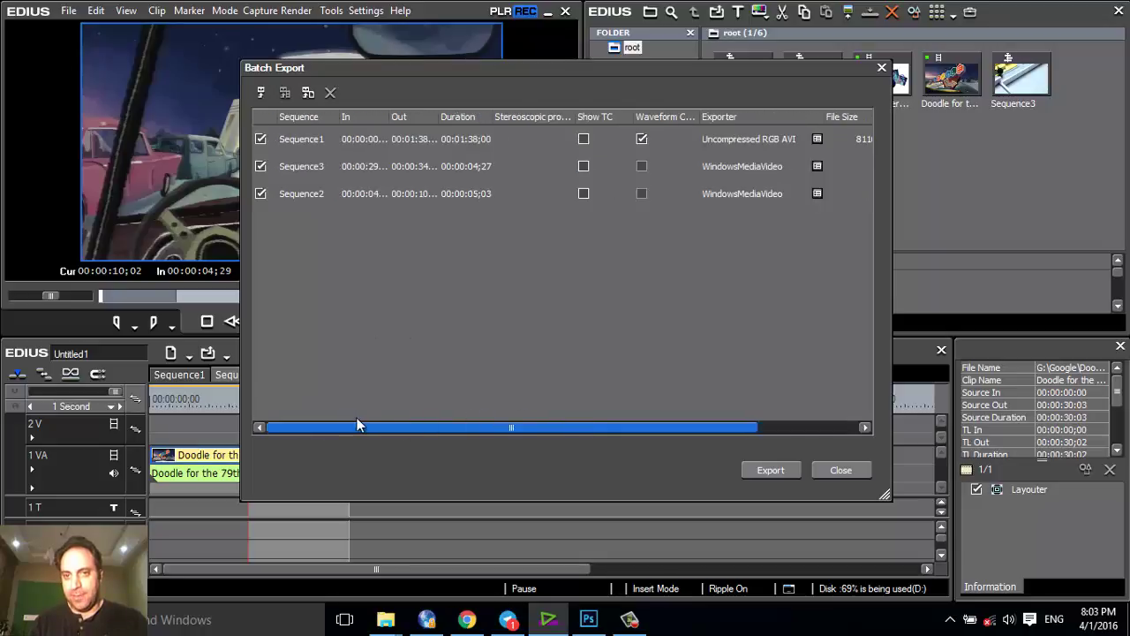
{"action": "left_click", "coordinate": [749, 471]}
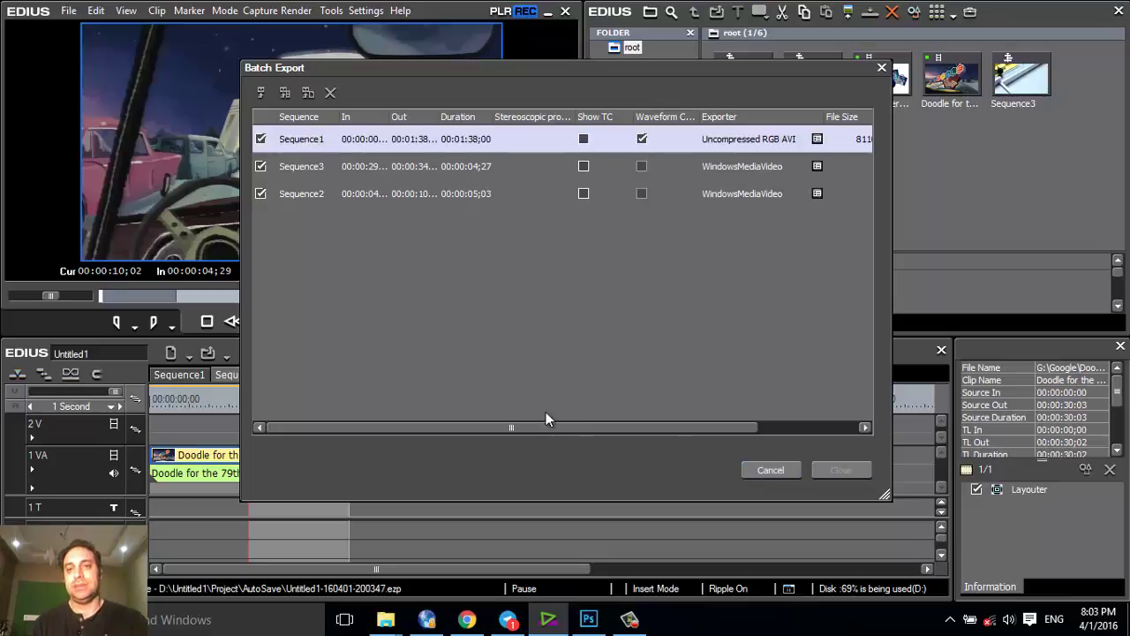
{"action": "left_click_drag", "start_coordinate": [541, 431], "coordinate": [744, 431]}
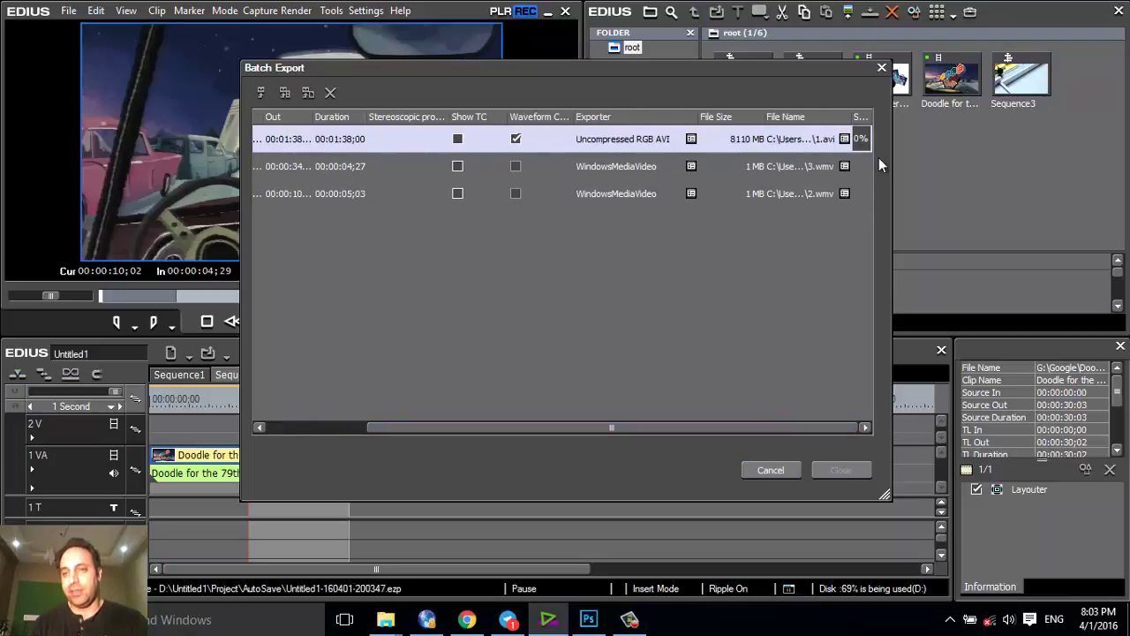
{"action": "left_click_drag", "start_coordinate": [893, 155], "coordinate": [1099, 143]}
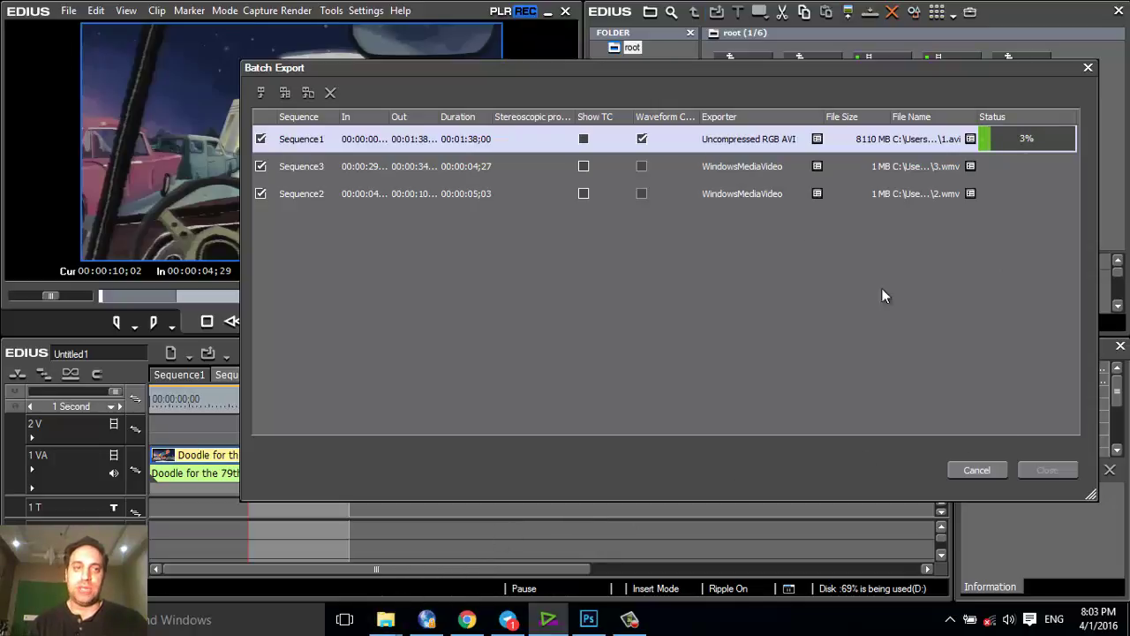
{"action": "left_click_drag", "start_coordinate": [666, 70], "coordinate": [589, 77]}
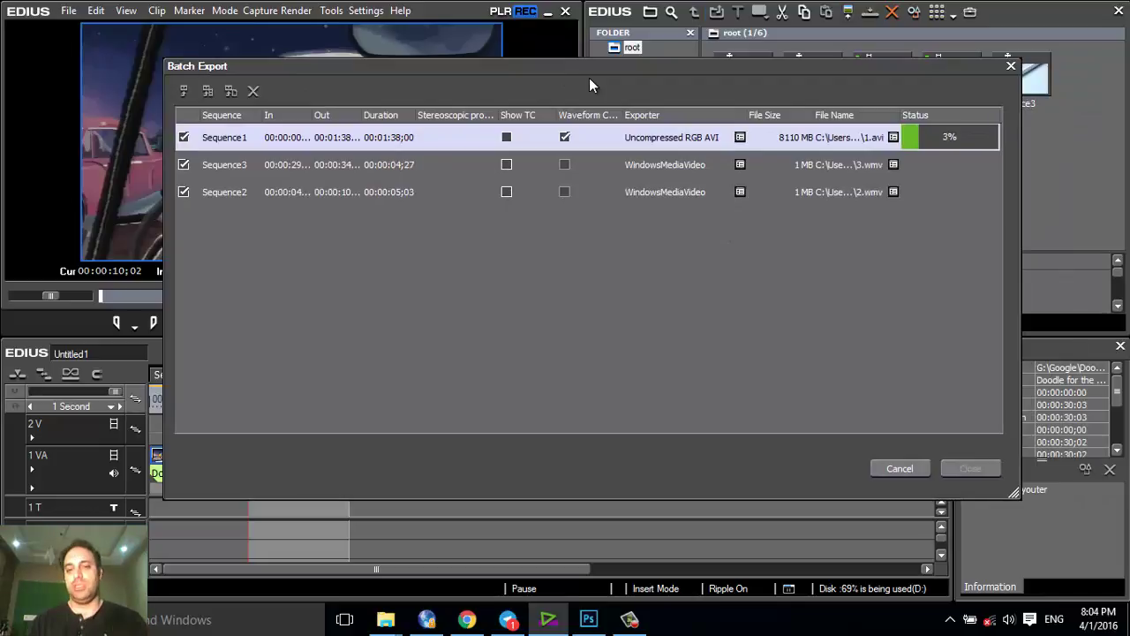
Step: Cancel the running batch export and close the batch export list
{"action": "left_click", "coordinate": [899, 468]}
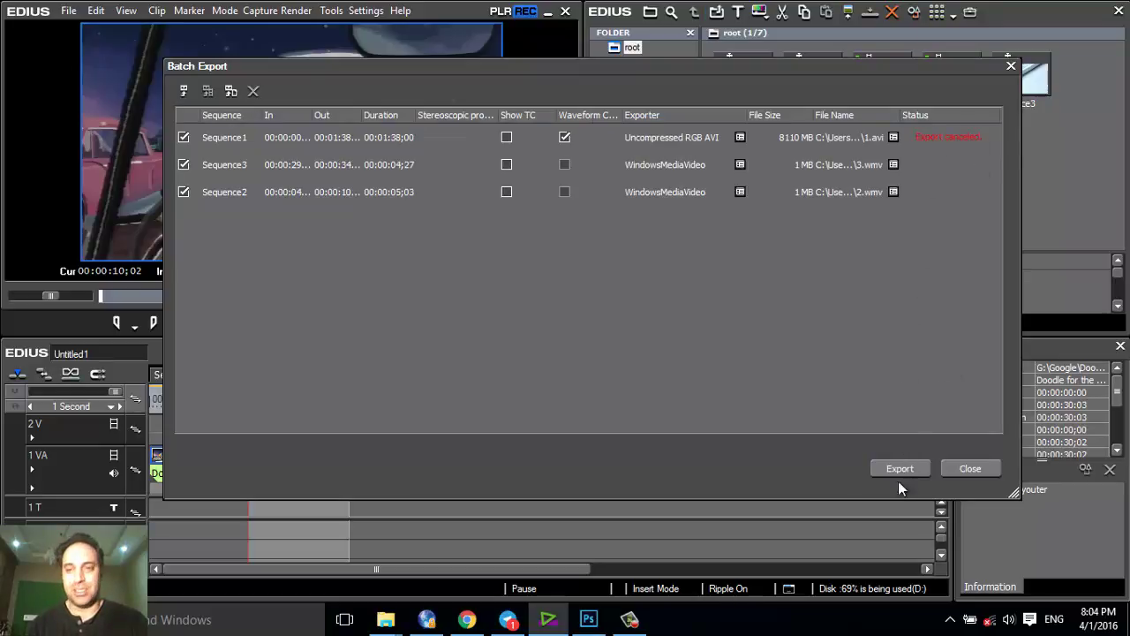
{"action": "left_click", "coordinate": [969, 468]}
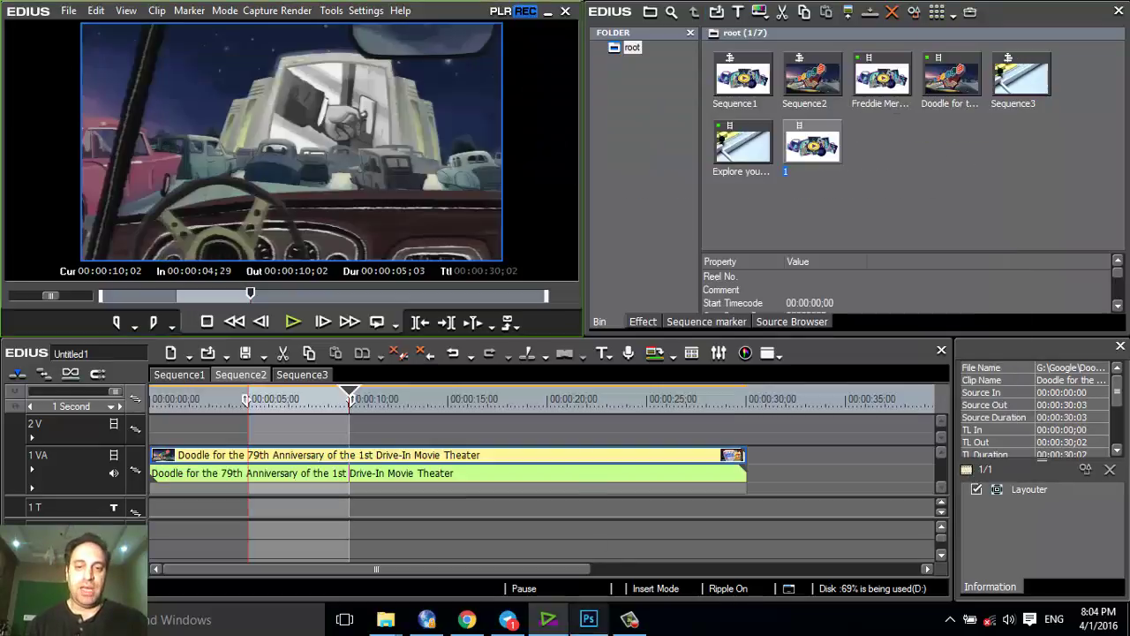
{"action": "left_click", "coordinate": [628, 619]}
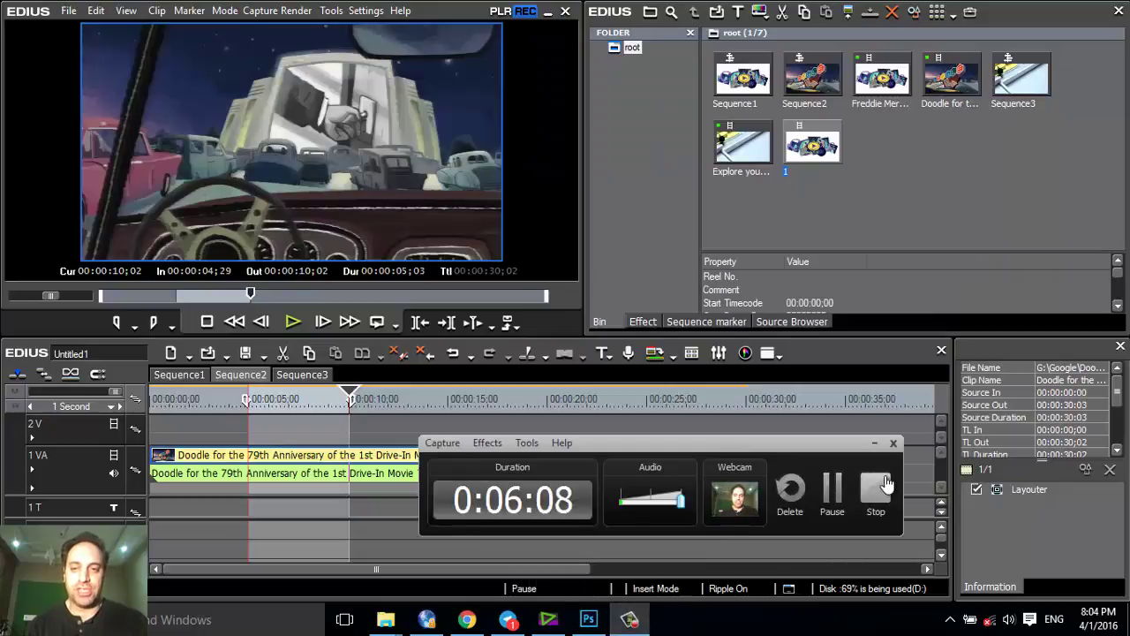